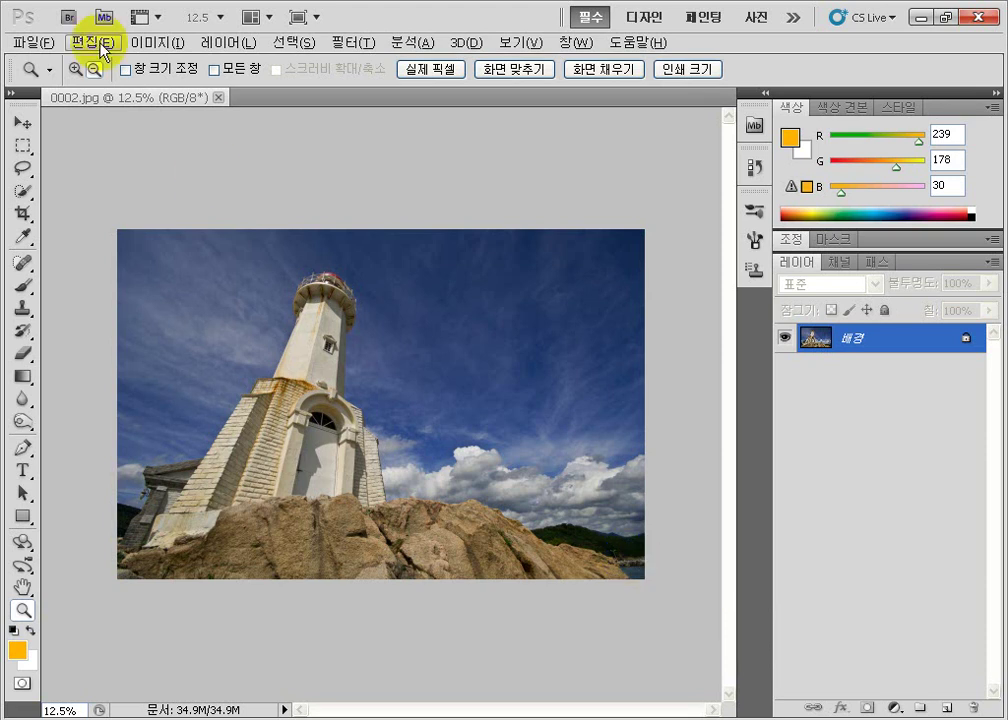
pyautogui.click(33, 43)
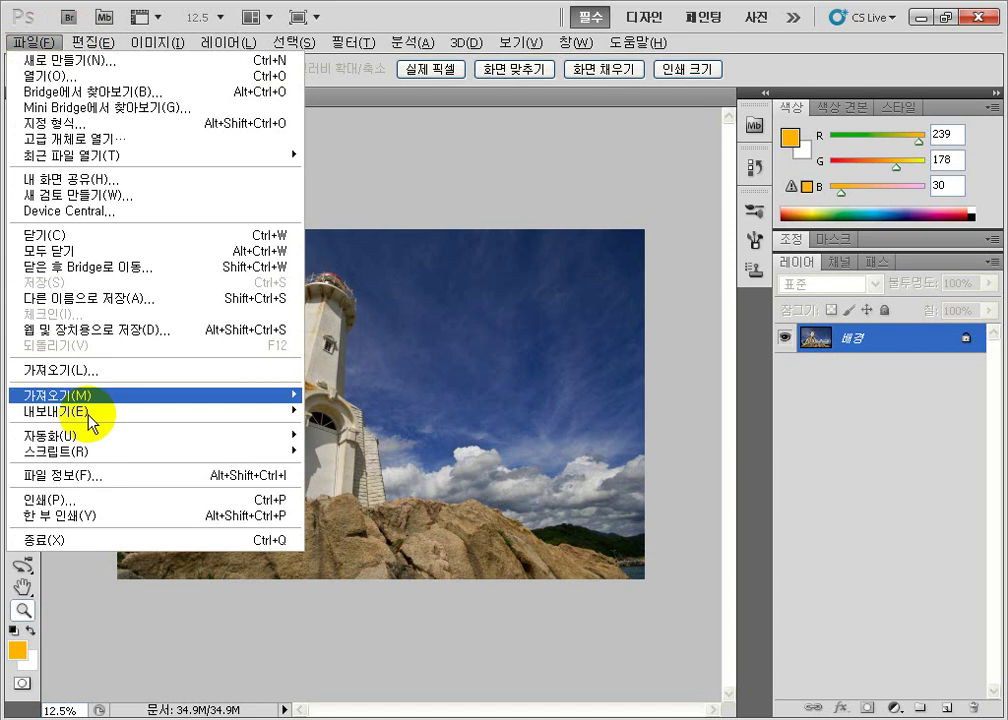
pyautogui.moveTo(106, 440)
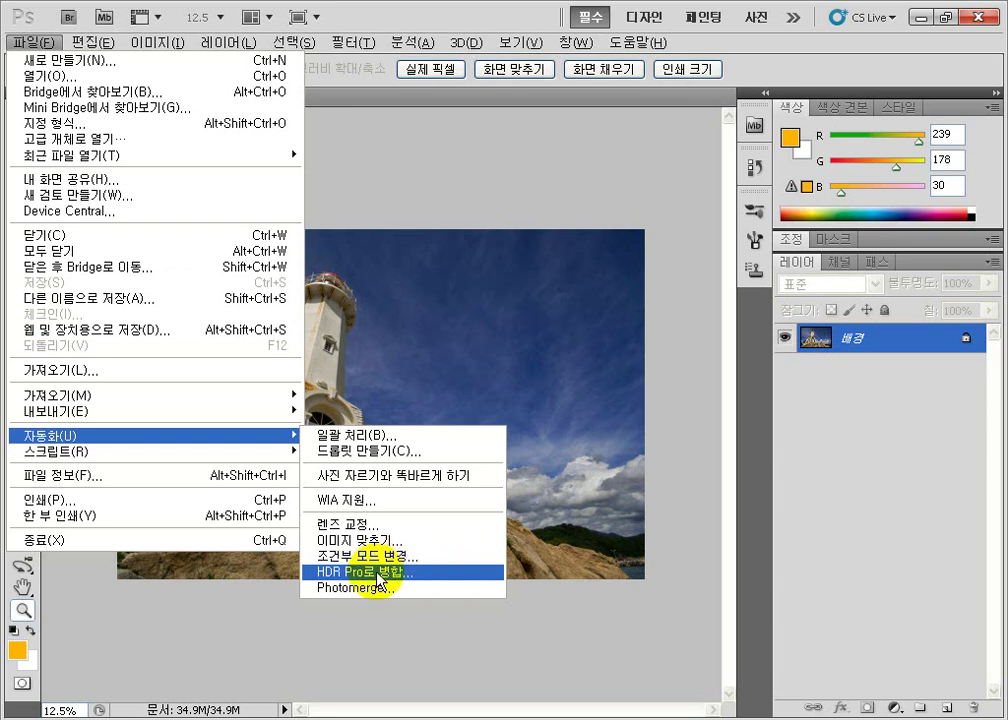
pyautogui.click(704, 500)
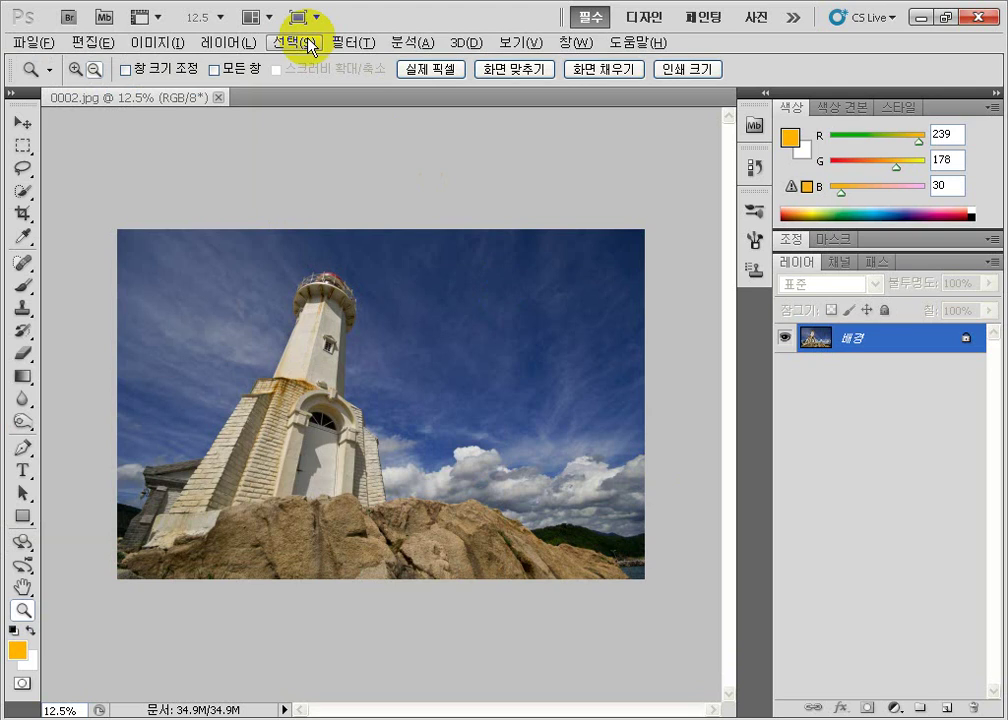
# Open the HDR Toning adjustment for the lighthouse photo and move its dialog away from the image.
pyautogui.click(158, 42)
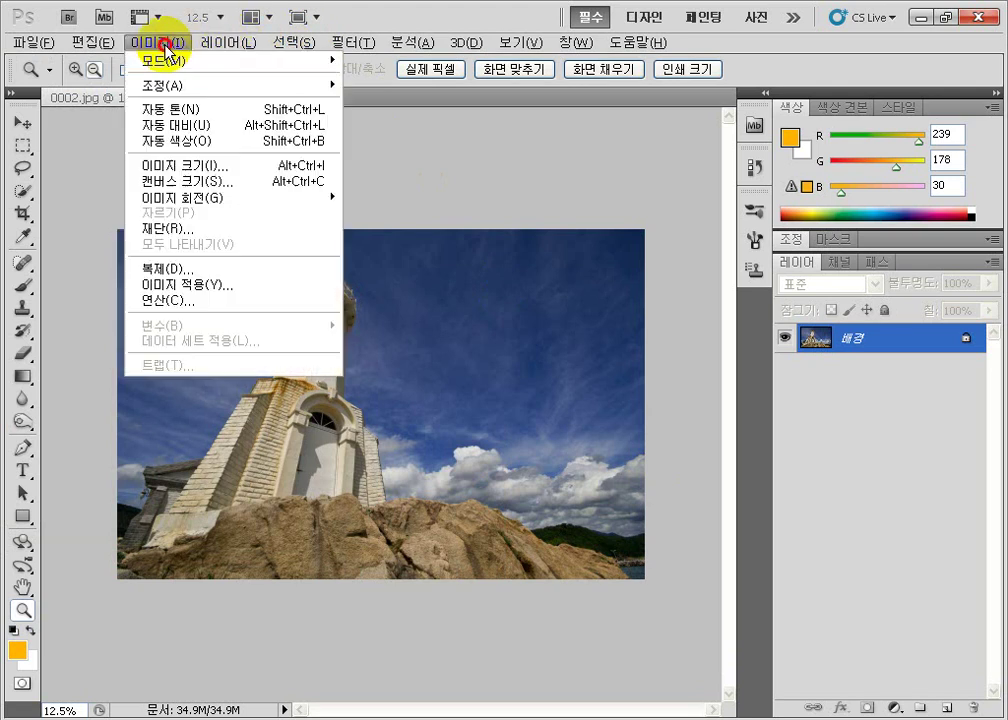
pyautogui.moveTo(165, 88)
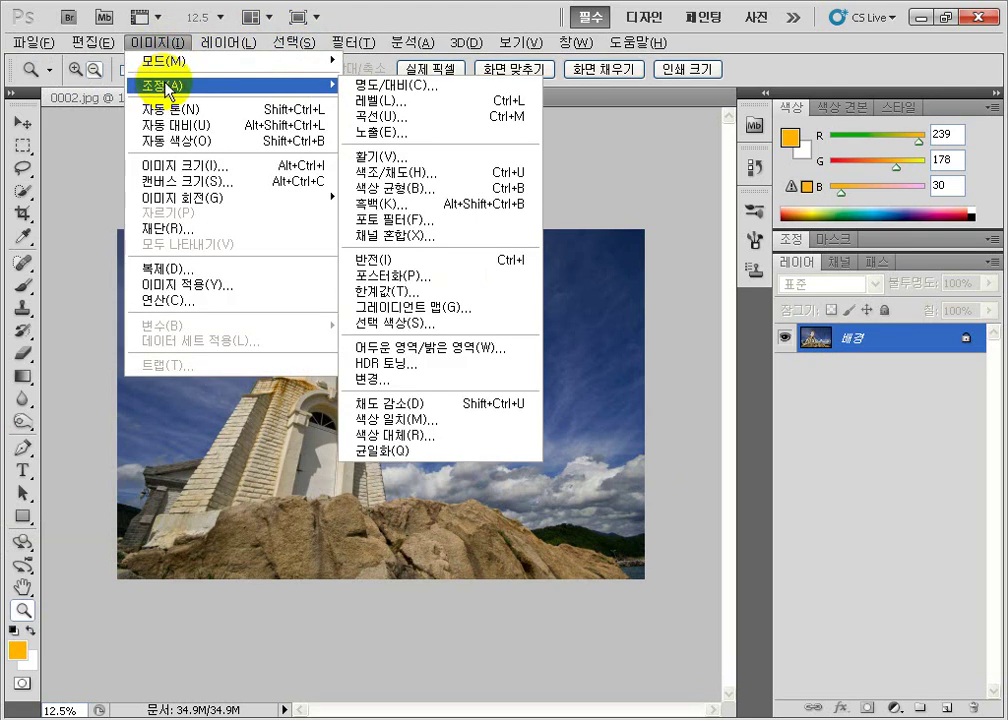
pyautogui.moveTo(299, 86)
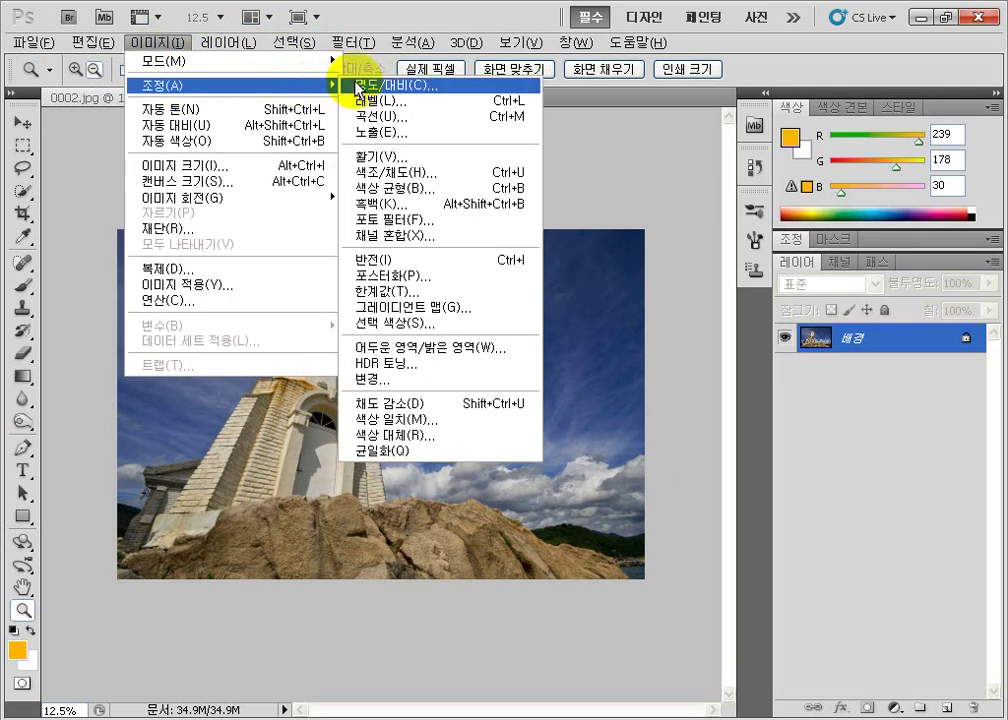
pyautogui.click(391, 368)
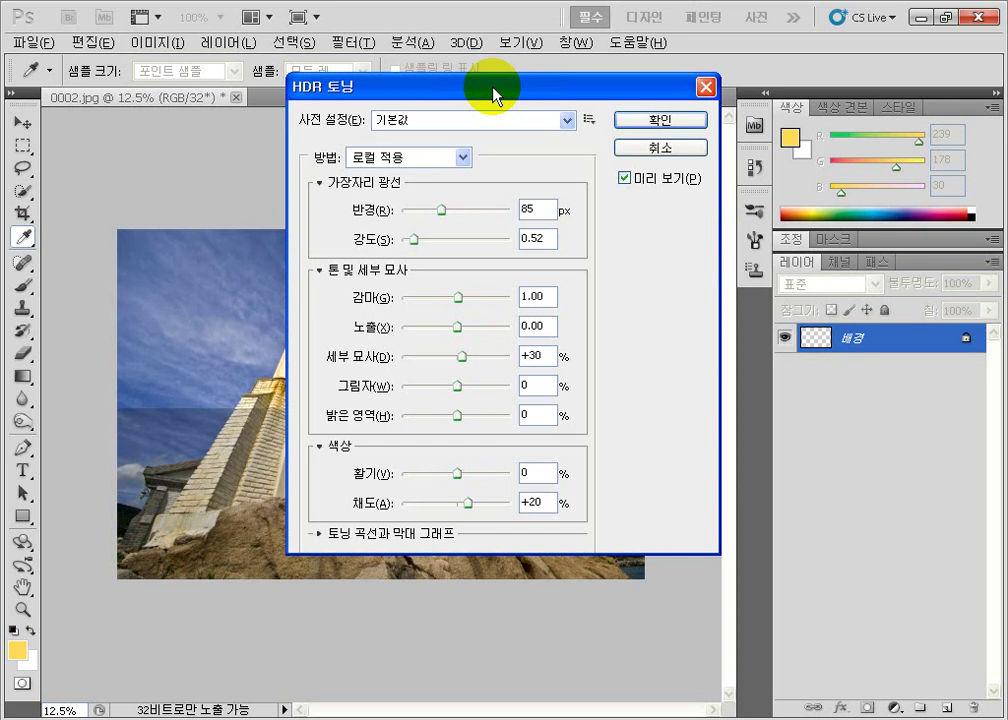
pyautogui.moveTo(493, 95); pyautogui.dragTo(752, 105)
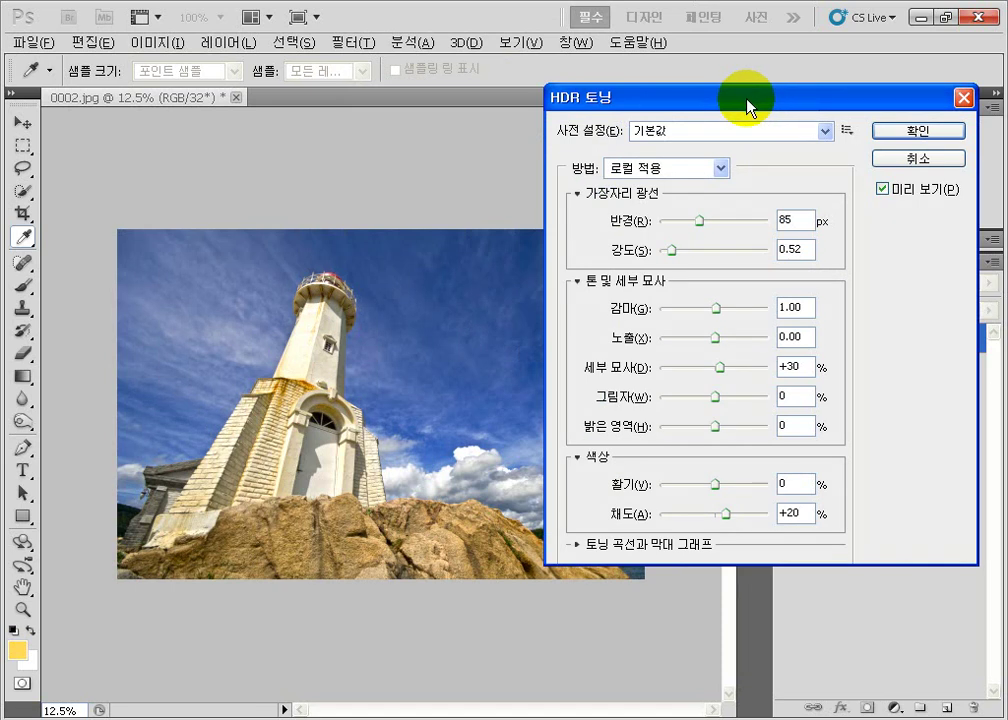
pyautogui.click(781, 94)
pyautogui.moveTo(781, 94); pyautogui.dragTo(816, 85)
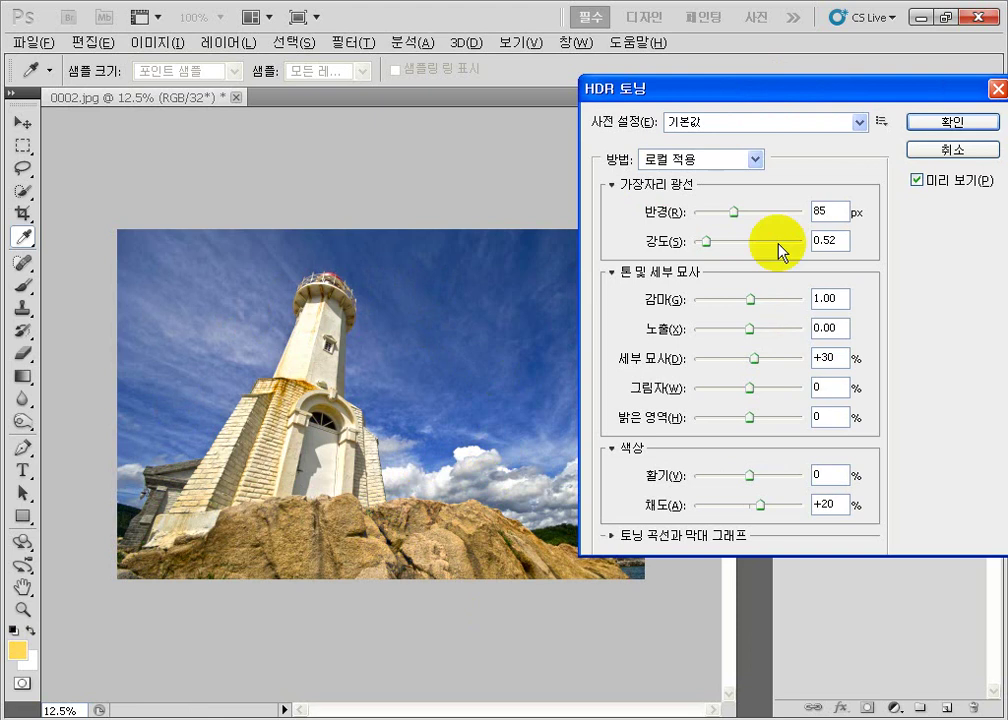
# Set the HDR Toning gamma to 0.57, exposure to +0.50 and detail to +100%.
pyautogui.click(751, 299)
pyautogui.moveTo(751, 299); pyautogui.dragTo(766, 362)
pyautogui.click(757, 360)
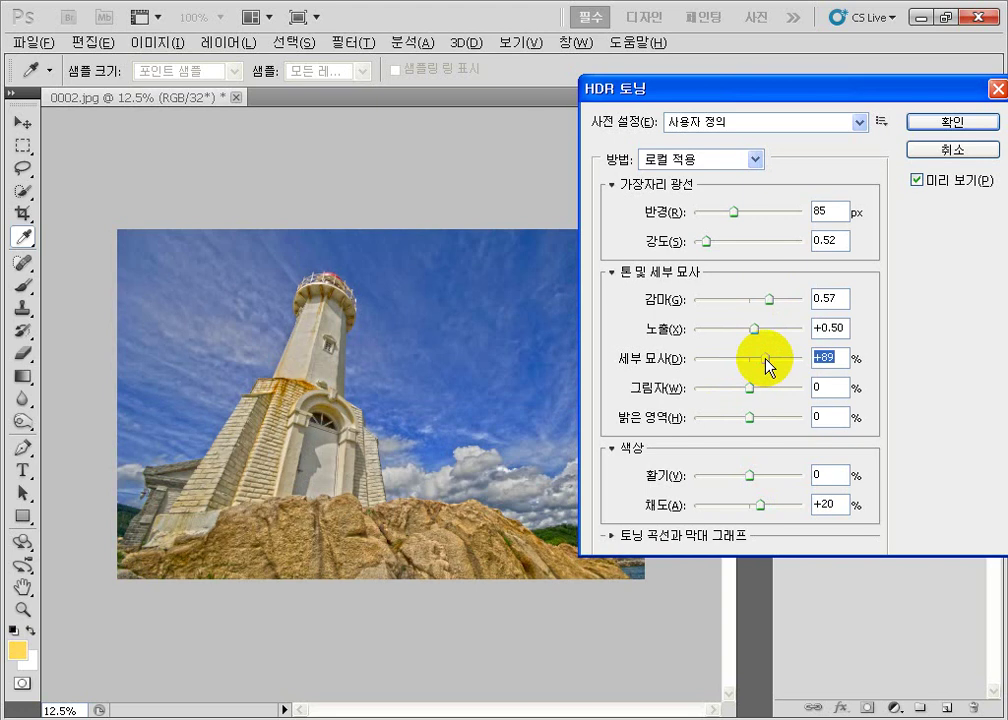
pyautogui.moveTo(765, 358); pyautogui.dragTo(767, 360)
# Raise the HDR Toning shadows to +48% and the highlights to +26%.
pyautogui.moveTo(749, 394); pyautogui.dragTo(759, 393)
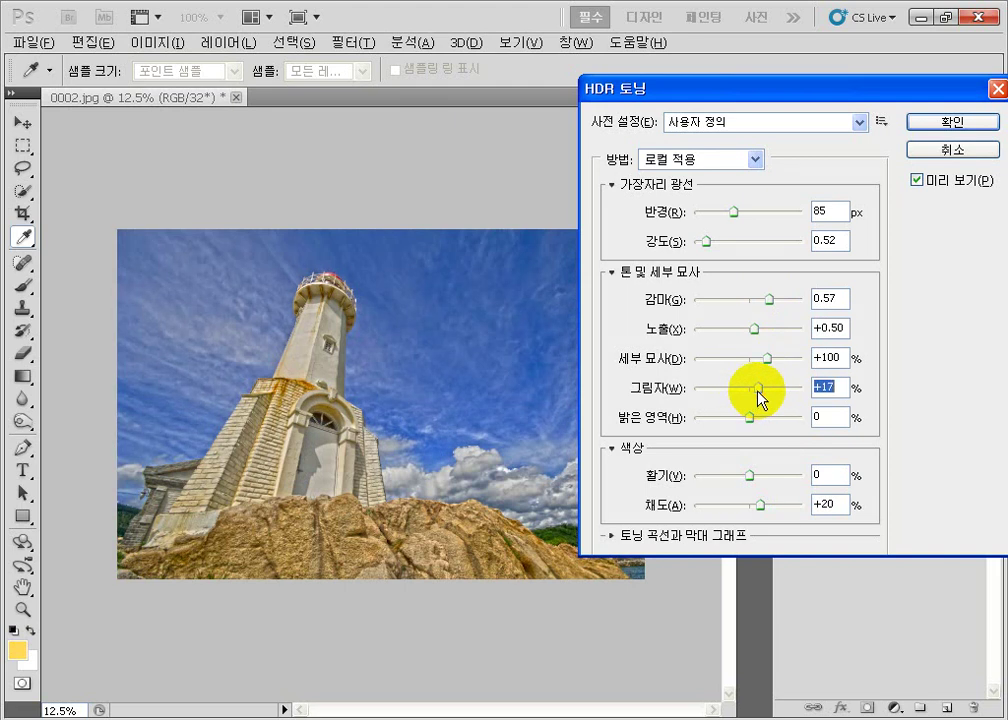
pyautogui.moveTo(763, 393); pyautogui.dragTo(776, 390)
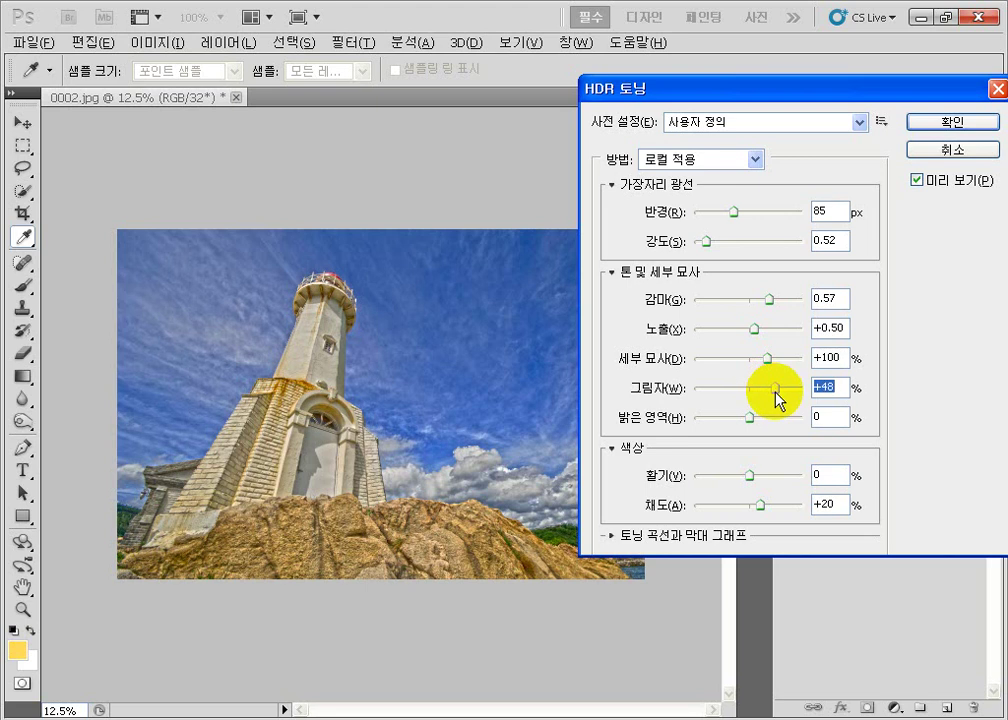
pyautogui.moveTo(750, 418)
pyautogui.mouseDown()
pyautogui.moveTo(767, 420)
pyautogui.moveTo(730, 418)
pyautogui.moveTo(765, 424)
pyautogui.mouseUp()
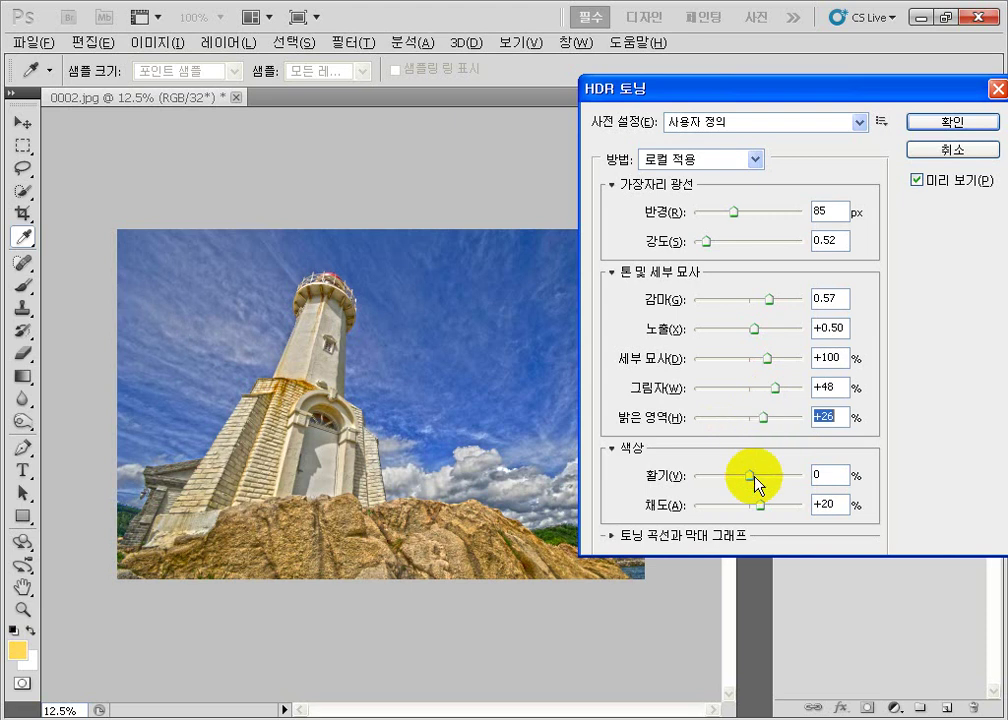
# Set the HDR Toning vibrance to +33% and move the dialog clear of the photo.
pyautogui.moveTo(750, 479); pyautogui.dragTo(775, 481)
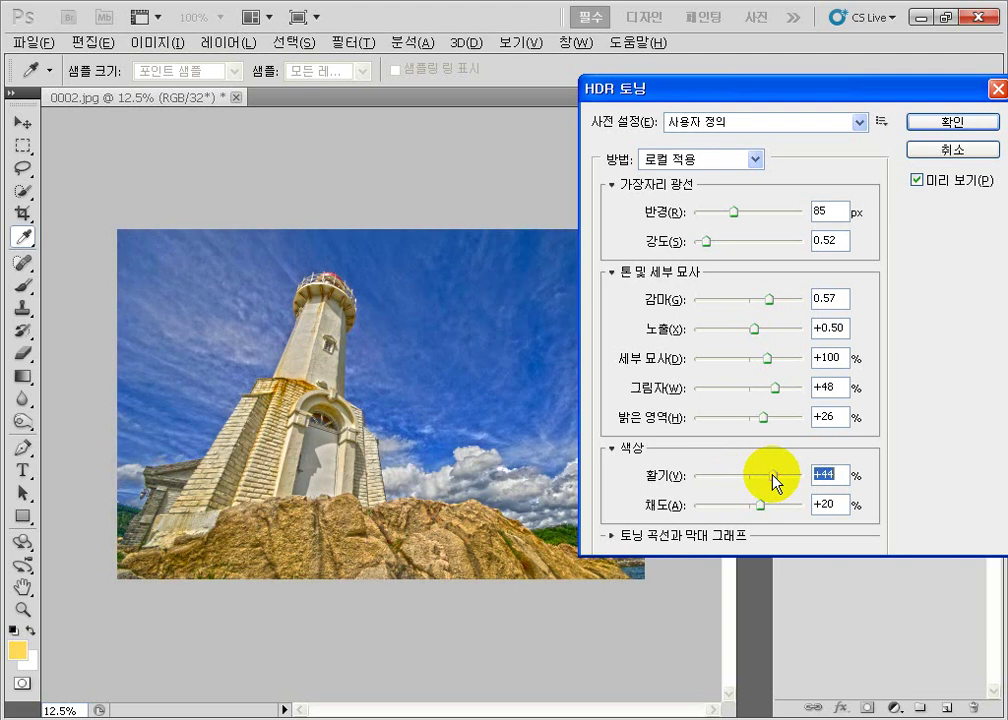
pyautogui.moveTo(775, 479)
pyautogui.mouseDown()
pyautogui.moveTo(700, 484)
pyautogui.moveTo(768, 484)
pyautogui.mouseUp()
pyautogui.moveTo(824, 84); pyautogui.dragTo(826, 84)
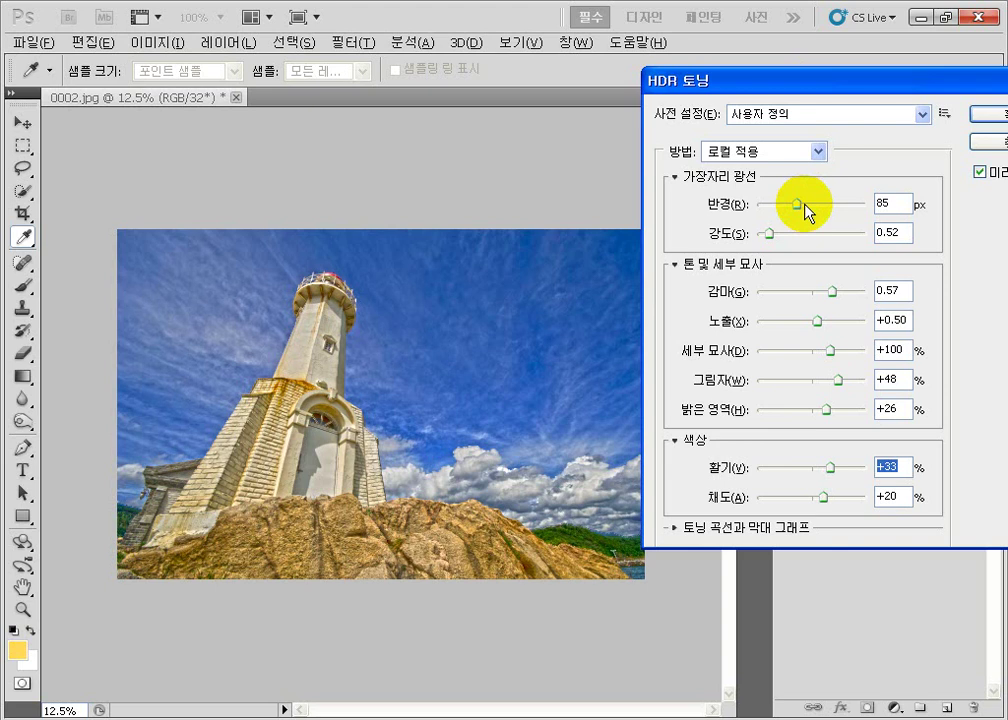
# Set the edge glow radius to 133 px and its strength to 0.73.
pyautogui.moveTo(798, 205); pyautogui.dragTo(834, 236)
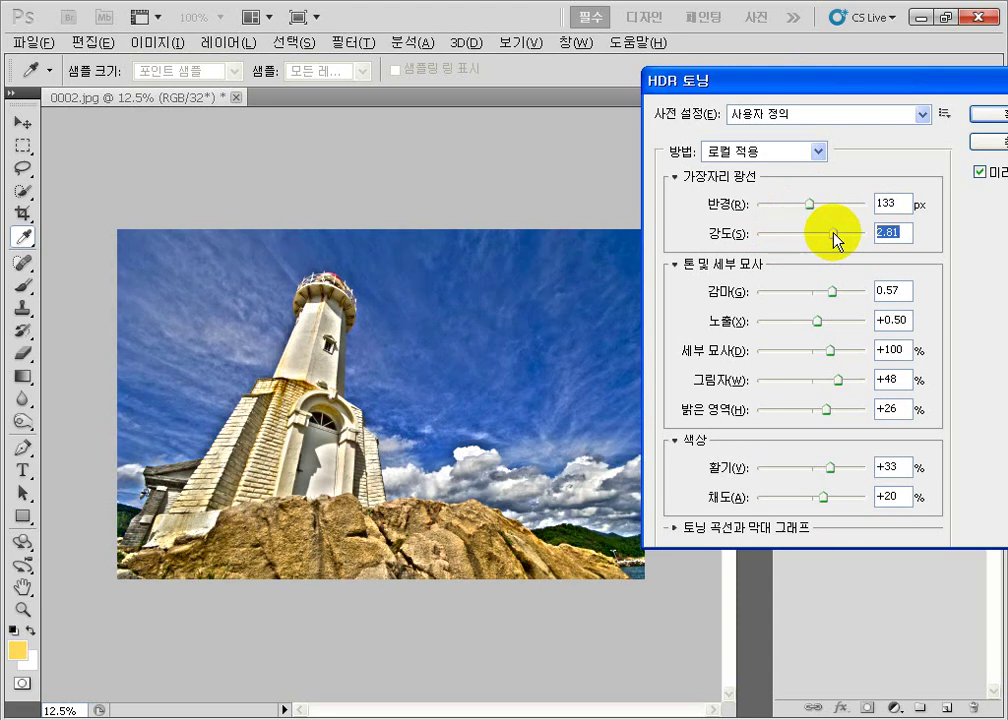
pyautogui.moveTo(834, 232); pyautogui.dragTo(804, 234)
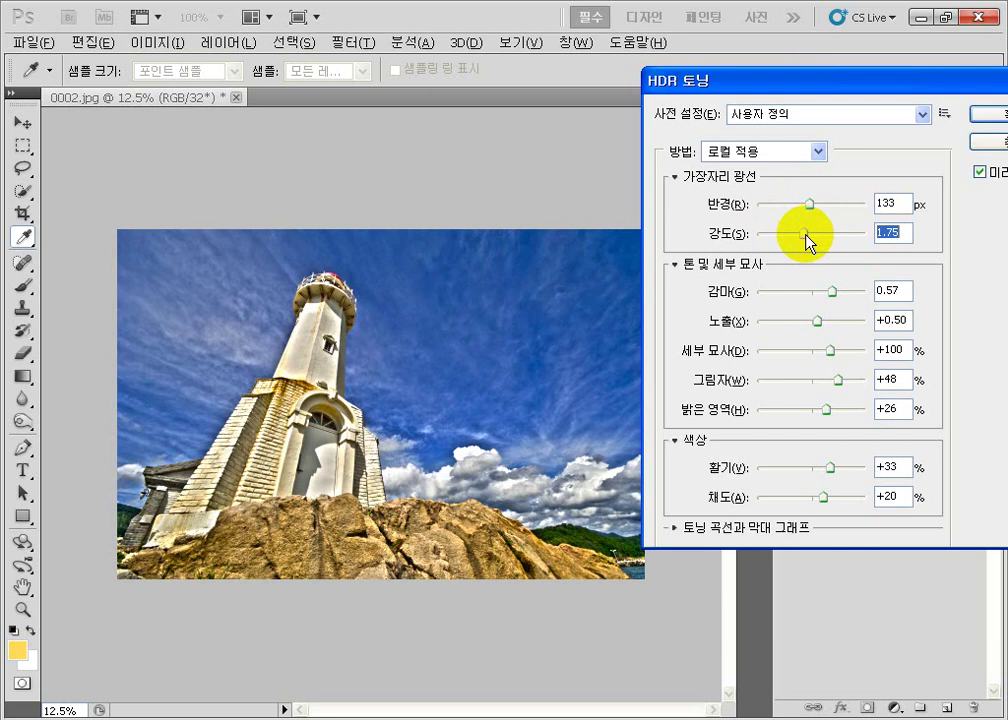
pyautogui.click(805, 234)
pyautogui.moveTo(805, 234)
pyautogui.mouseDown()
pyautogui.moveTo(752, 237)
pyautogui.moveTo(776, 238)
pyautogui.mouseUp()
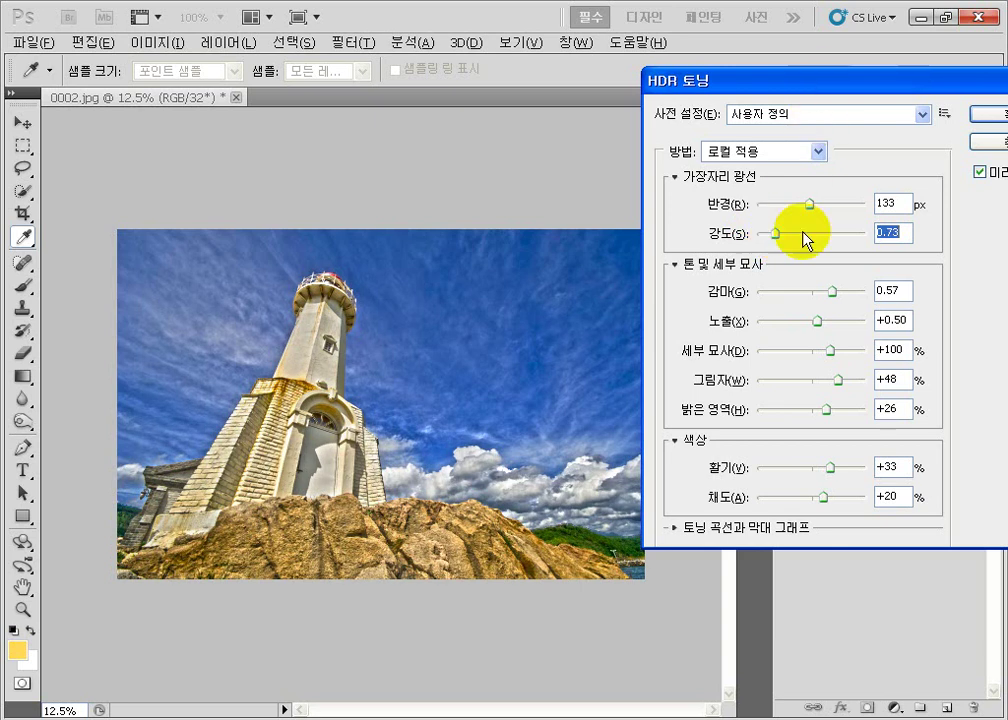
# Adjust gamma to 0.60, highlights to +32% and saturation to +28%, and apply the HDR toning.
pyautogui.moveTo(832, 292)
pyautogui.mouseDown()
pyautogui.moveTo(848, 298)
pyautogui.moveTo(826, 300)
pyautogui.moveTo(824, 290)
pyautogui.moveTo(832, 298)
pyautogui.mouseUp()
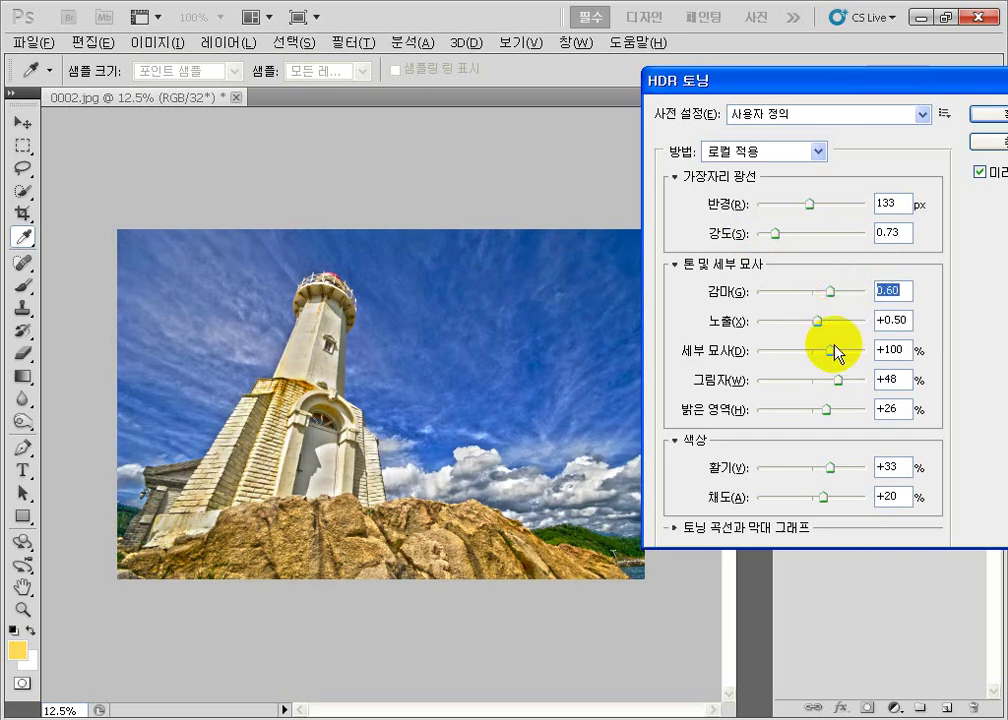
pyautogui.moveTo(826, 411); pyautogui.dragTo(830, 416)
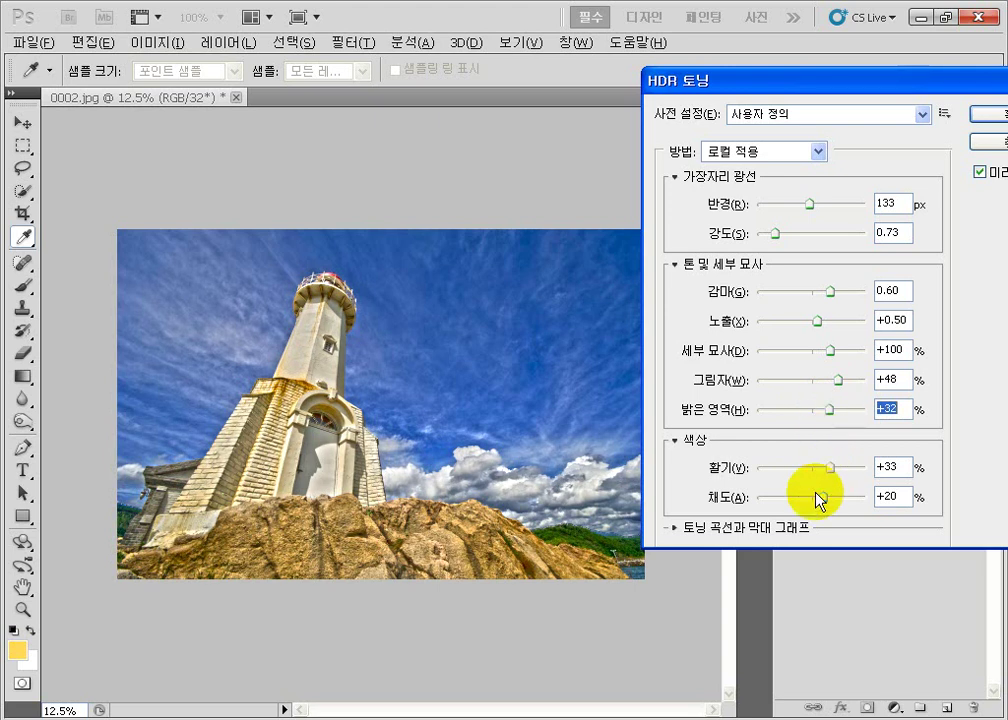
pyautogui.moveTo(822, 498); pyautogui.dragTo(829, 503)
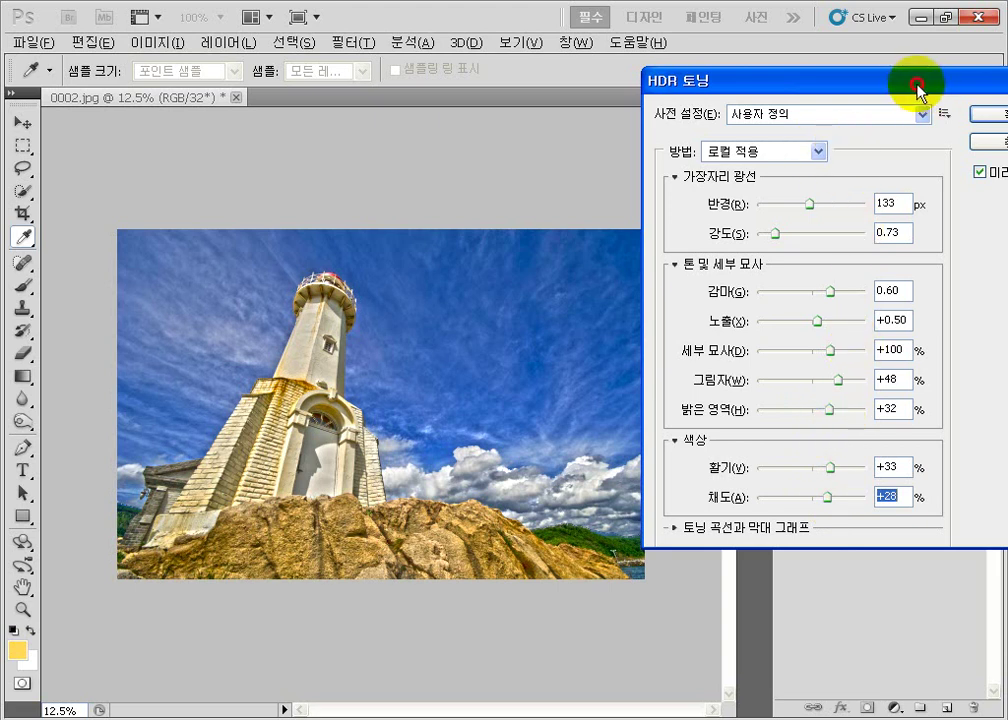
pyautogui.click(863, 80)
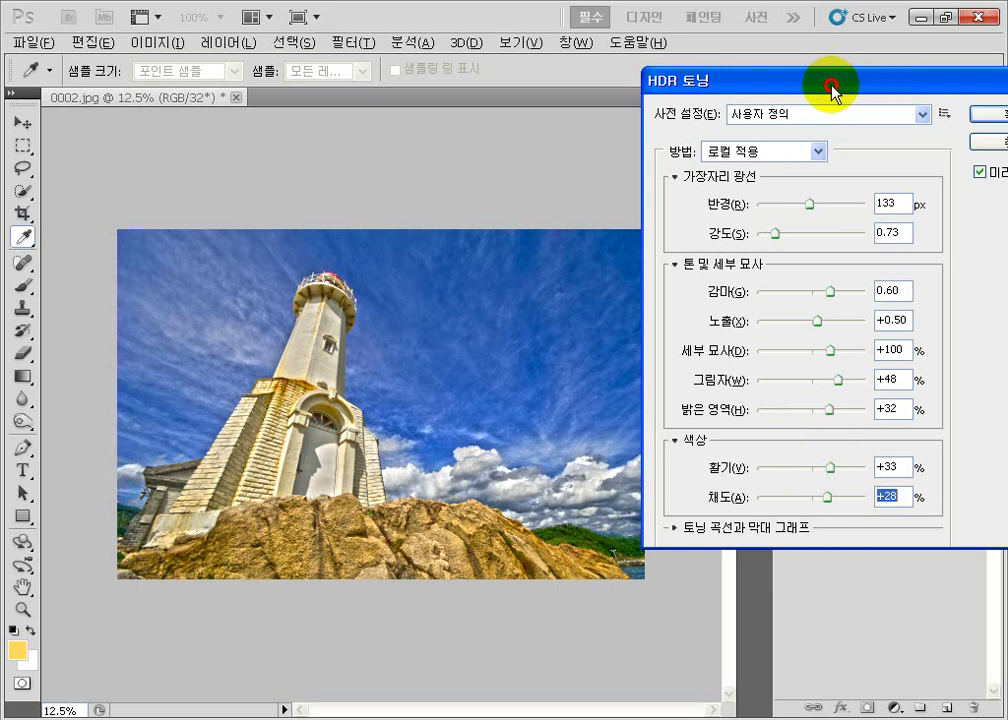
pyautogui.moveTo(831, 90); pyautogui.dragTo(837, 86)
pyautogui.click(922, 122)
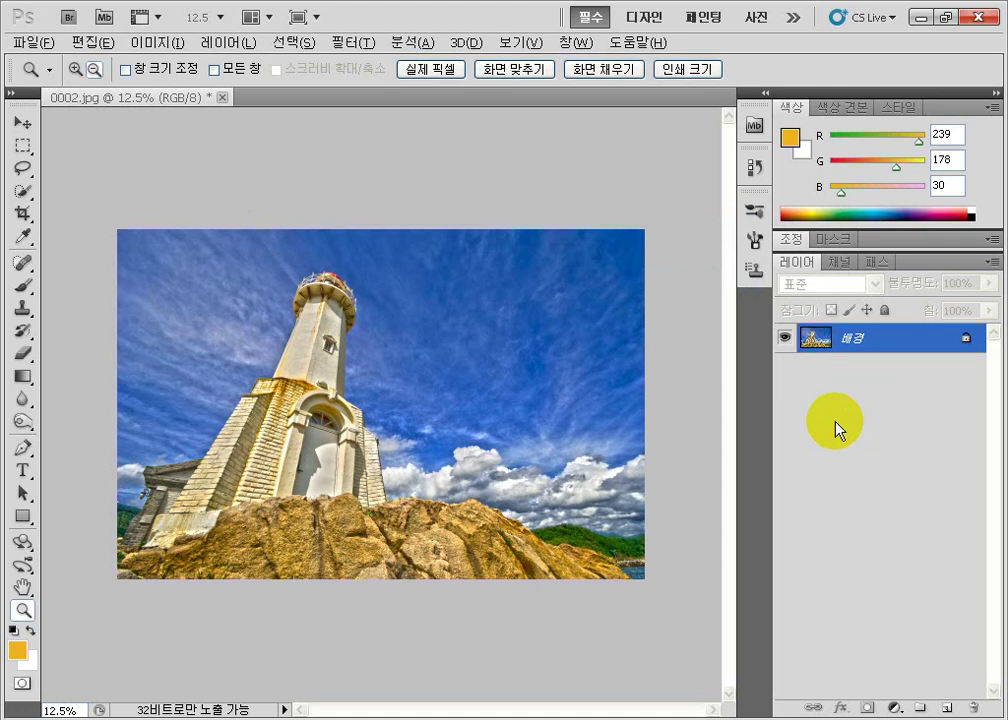
# Add a Curves adjustment layer with one point at input 64, output 54 and another at input 133, output 130.
pyautogui.click(893, 706)
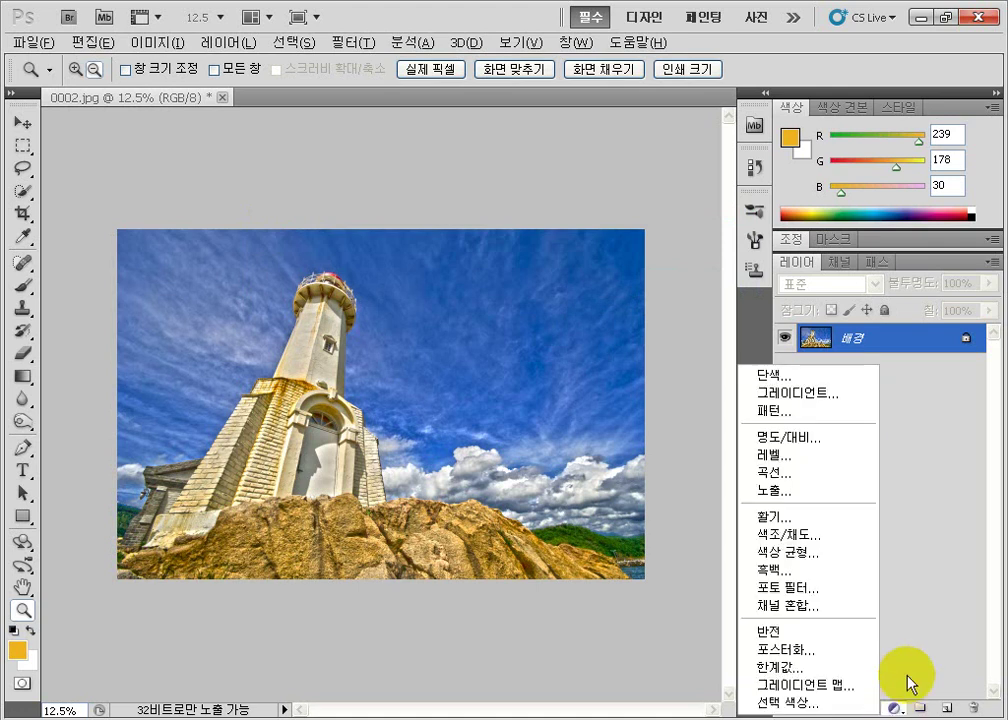
pyautogui.click(779, 472)
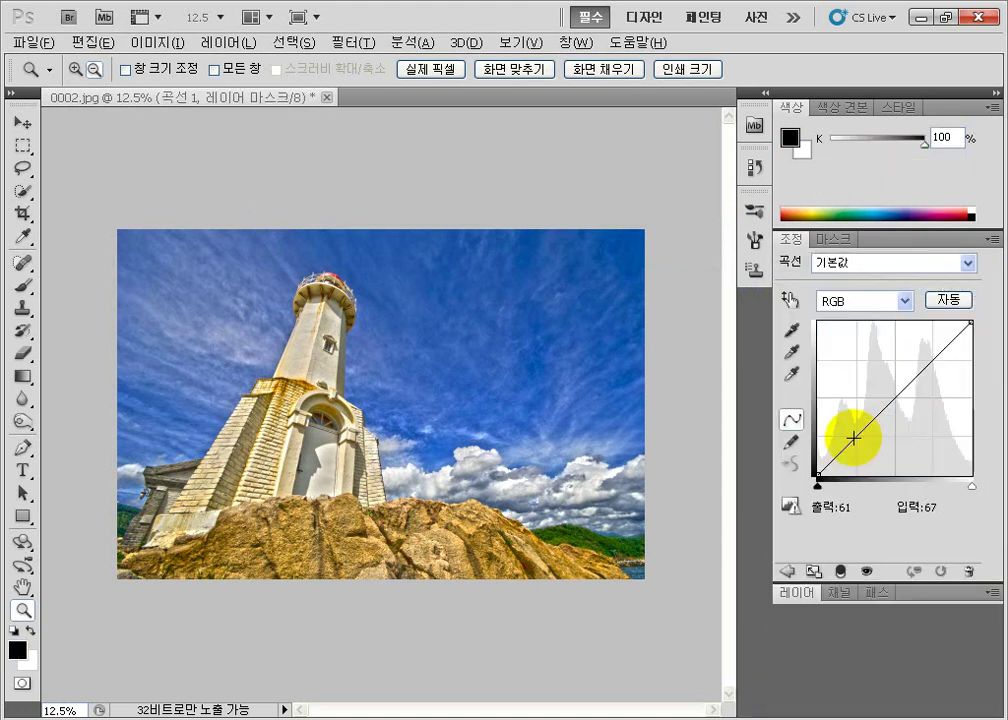
pyautogui.moveTo(853, 438); pyautogui.dragTo(856, 442)
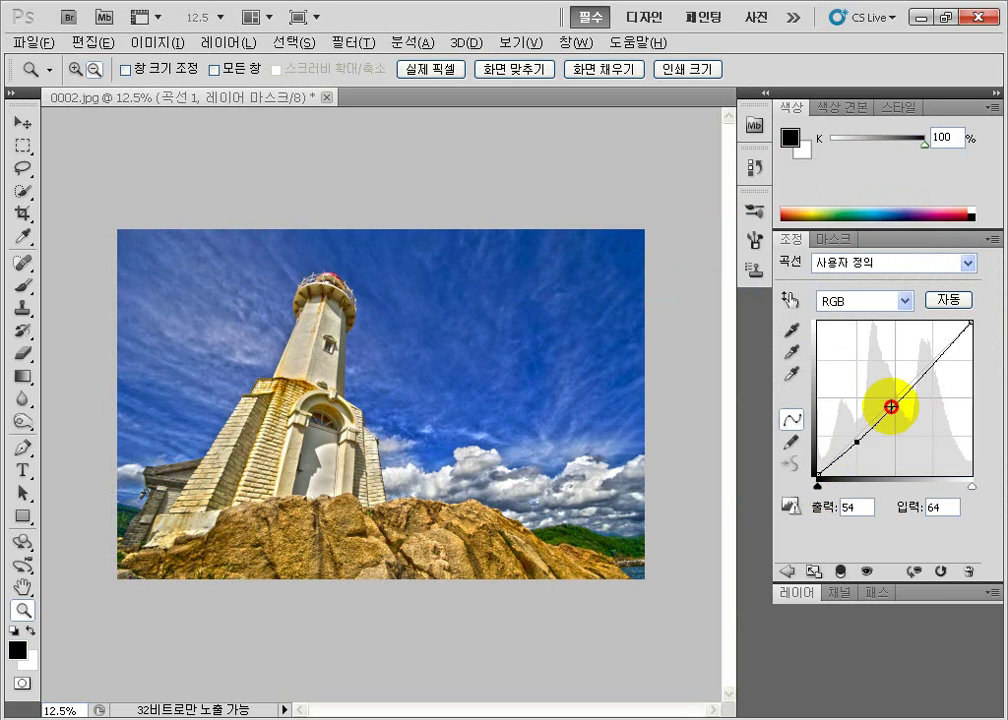
pyautogui.moveTo(895, 401); pyautogui.dragTo(897, 394)
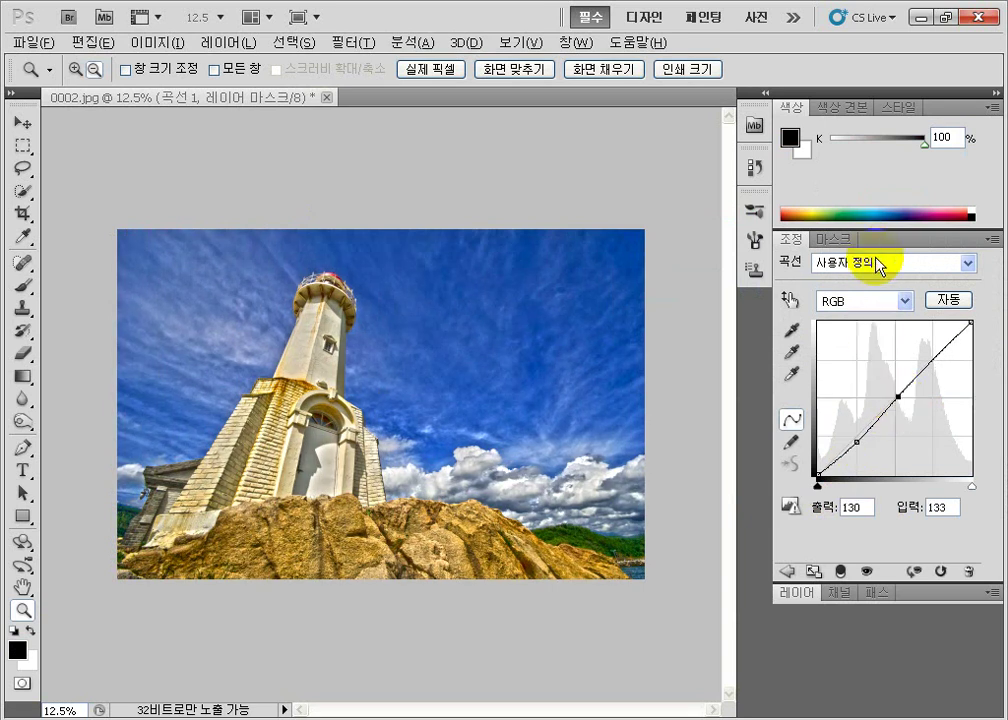
pyautogui.click(920, 600)
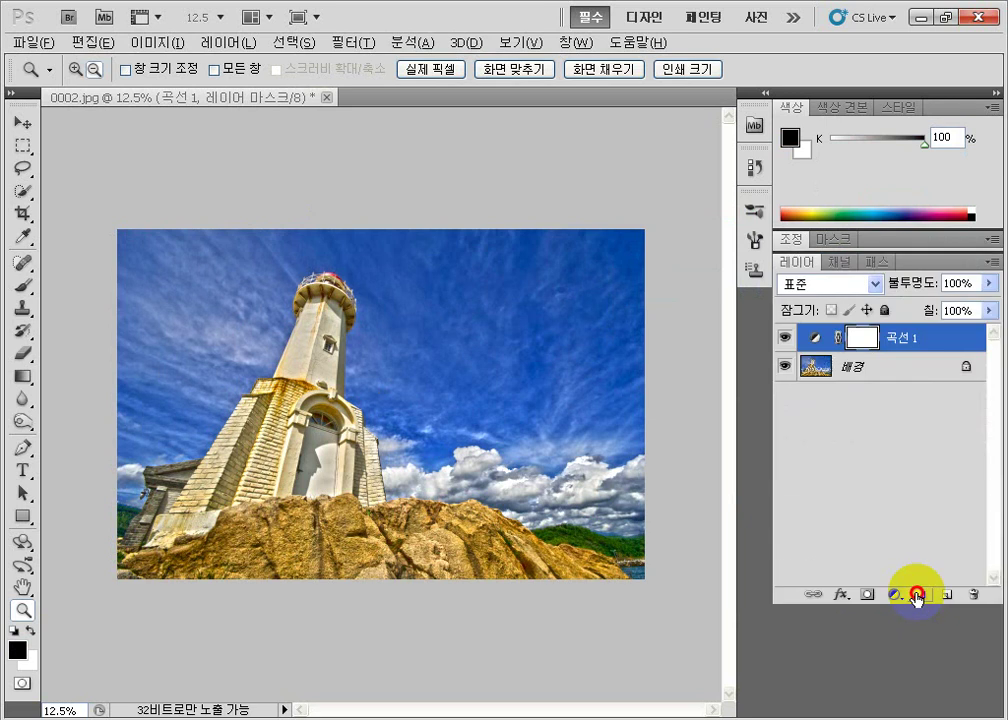
# Add a Levels adjustment layer and set its midtone input to 0.92.
pyautogui.click(898, 595)
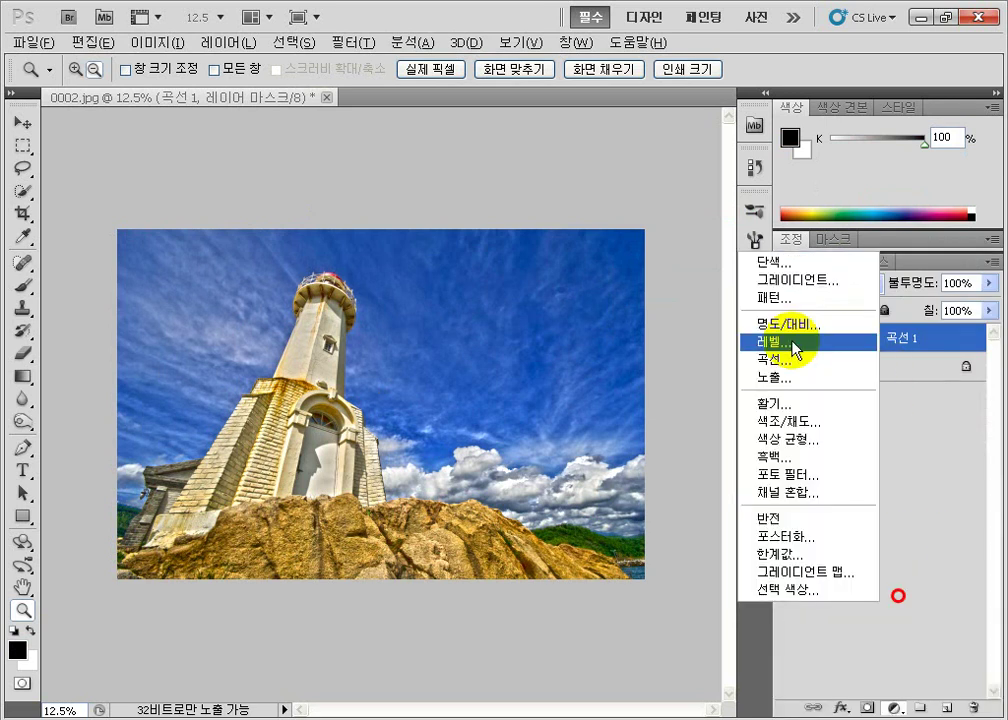
pyautogui.click(793, 344)
pyautogui.moveTo(889, 412); pyautogui.dragTo(897, 411)
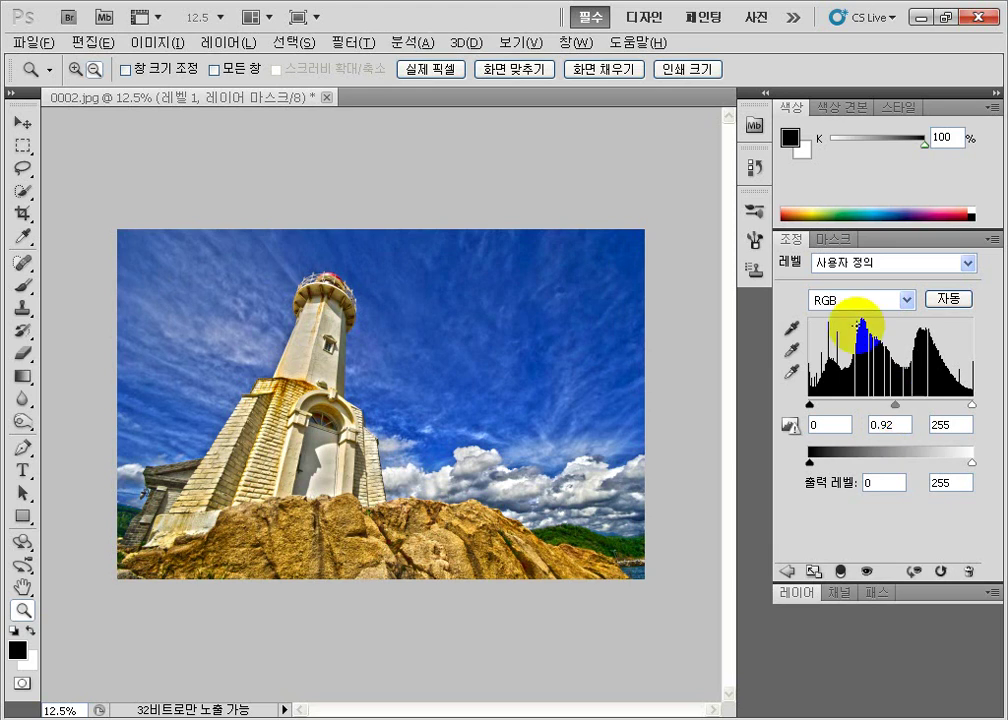
pyautogui.doubleClick(918, 592)
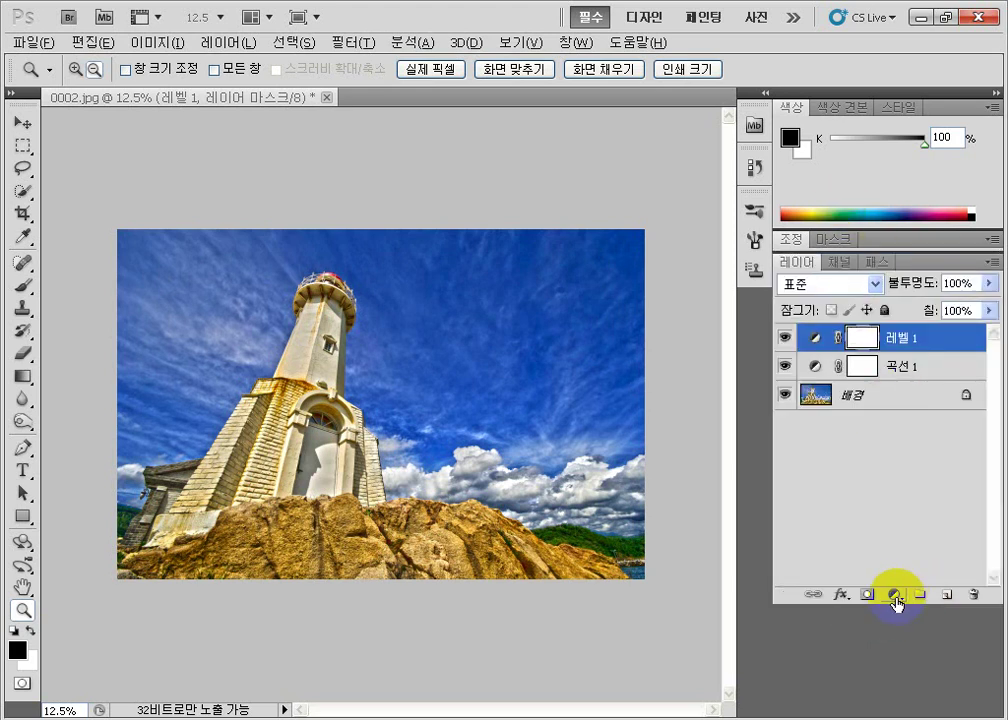
# Add a Selective Color adjustment layer and set the reds to cyan -24% and magenta +26%.
pyautogui.click(897, 597)
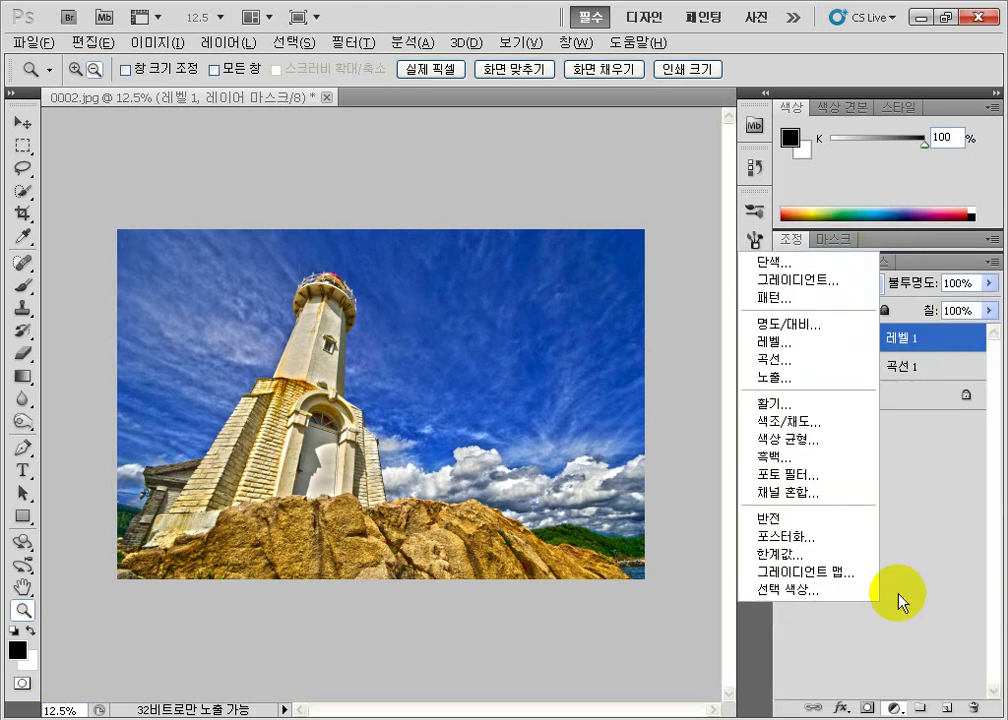
pyautogui.click(800, 592)
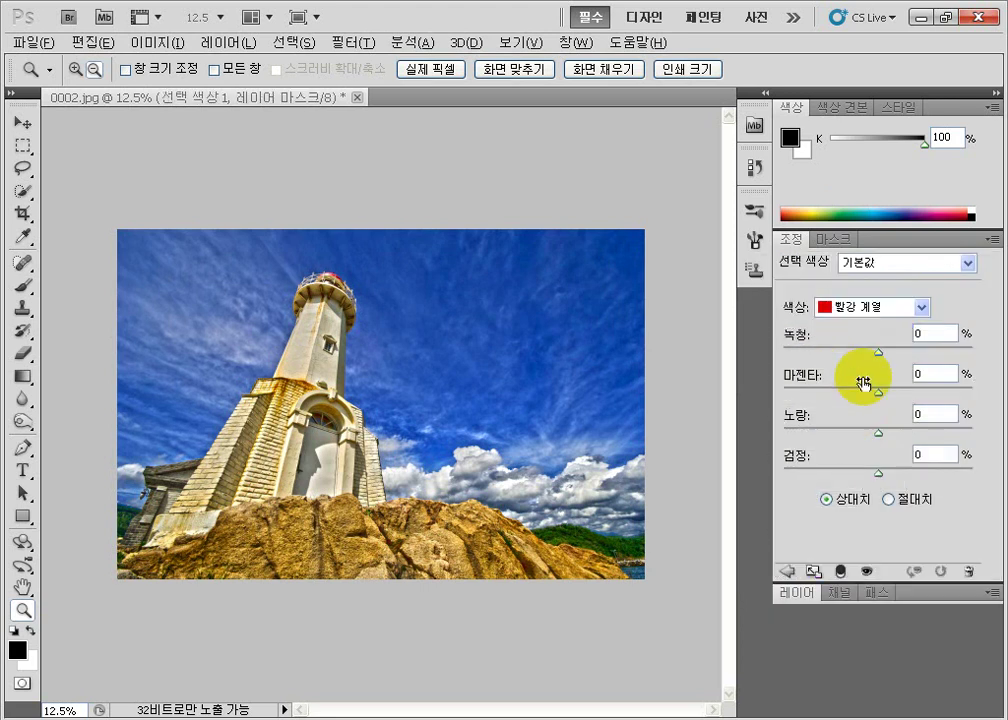
pyautogui.click(856, 352)
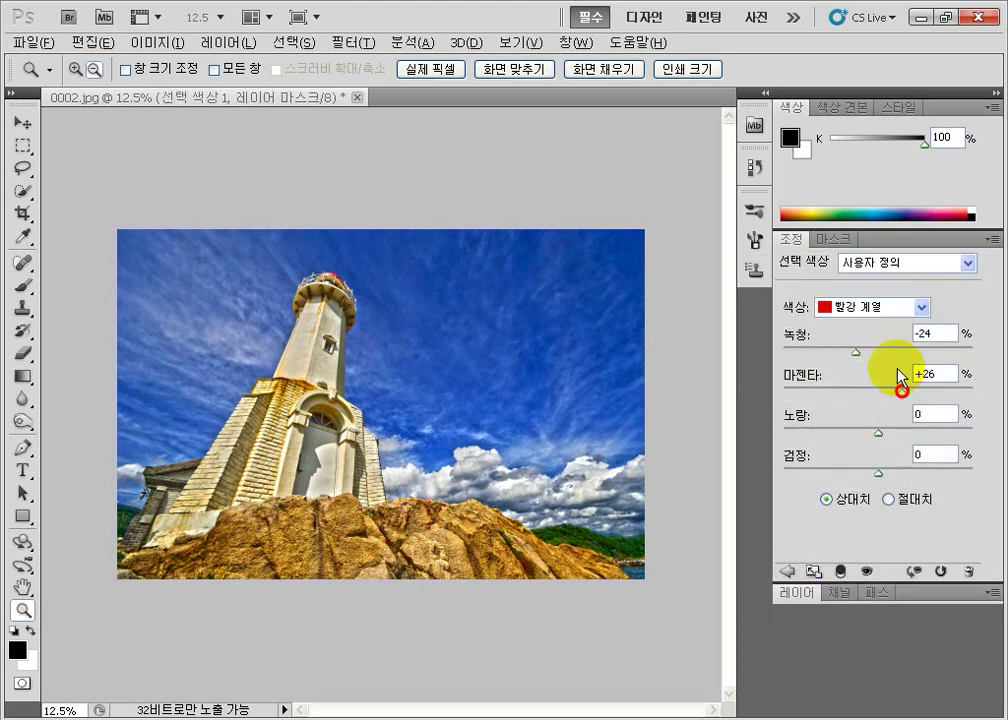
# Set the yellows in the Selective Color adjustment to cyan +9% and yellow +19%.
pyautogui.click(871, 309)
pyautogui.click(869, 340)
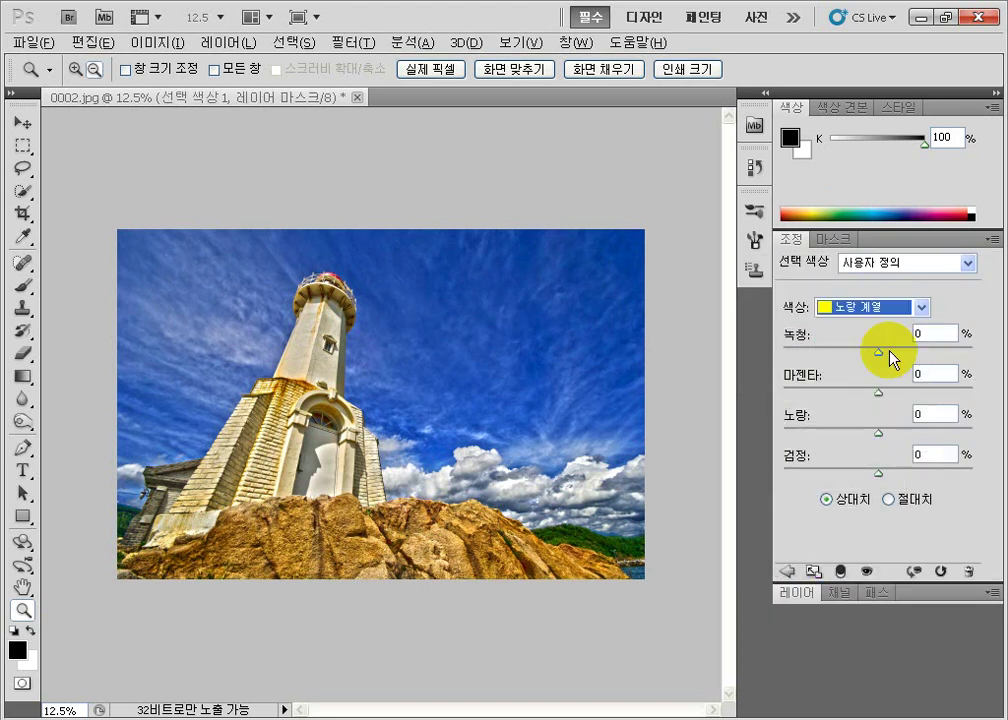
pyautogui.click(888, 349)
pyautogui.click(896, 433)
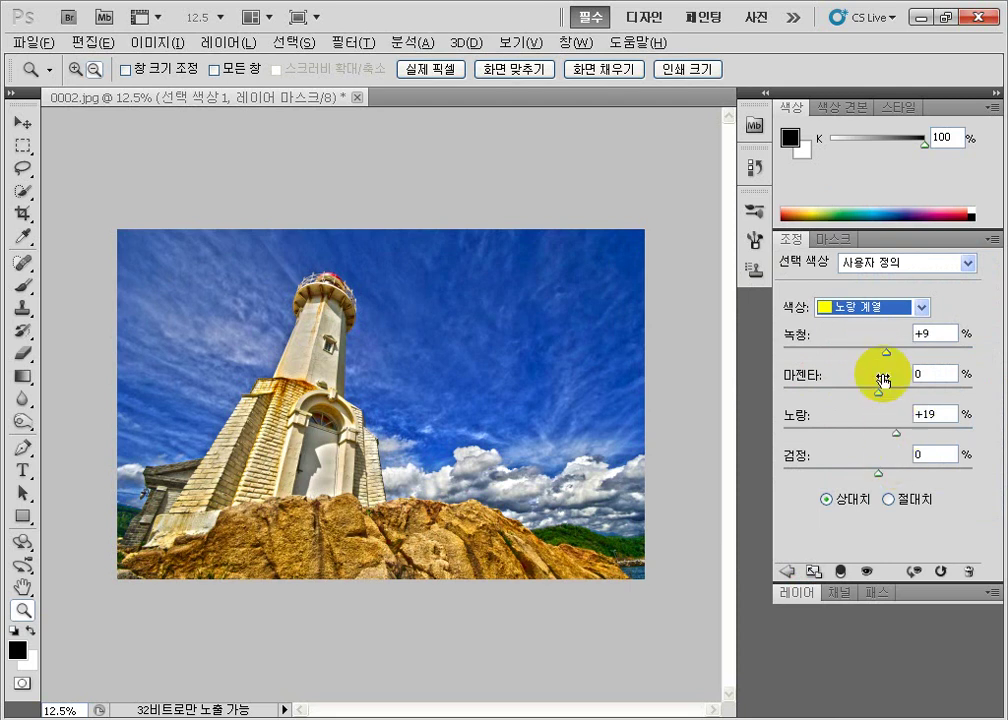
# Set the greens in the Selective Color adjustment to cyan +26%, magenta -37% and yellow +24%.
pyautogui.click(868, 308)
pyautogui.click(859, 356)
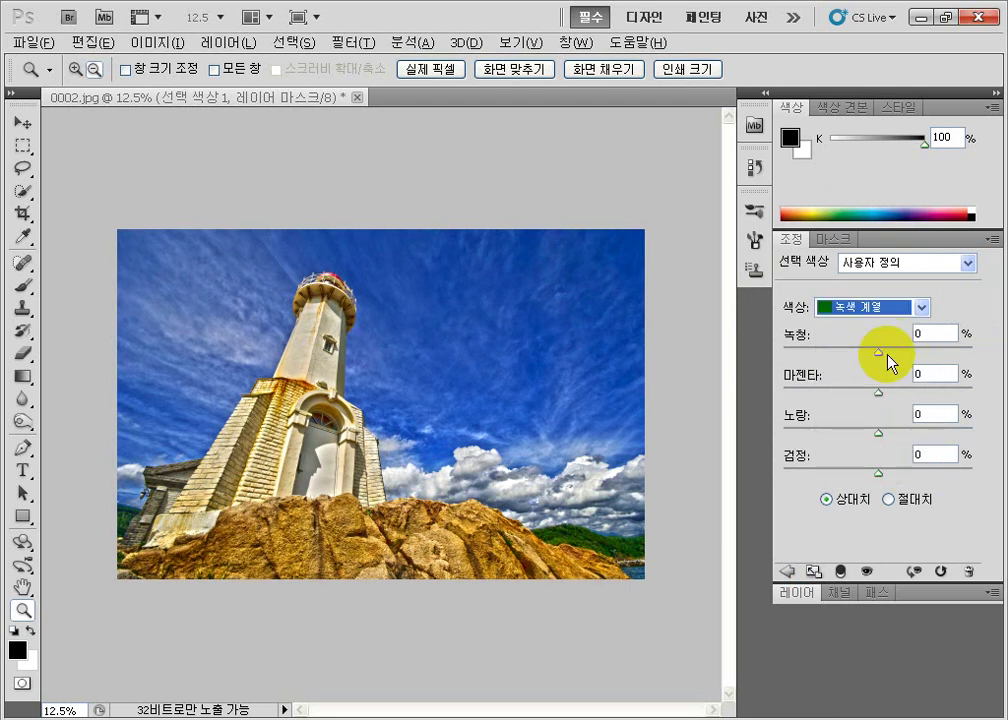
pyautogui.click(902, 349)
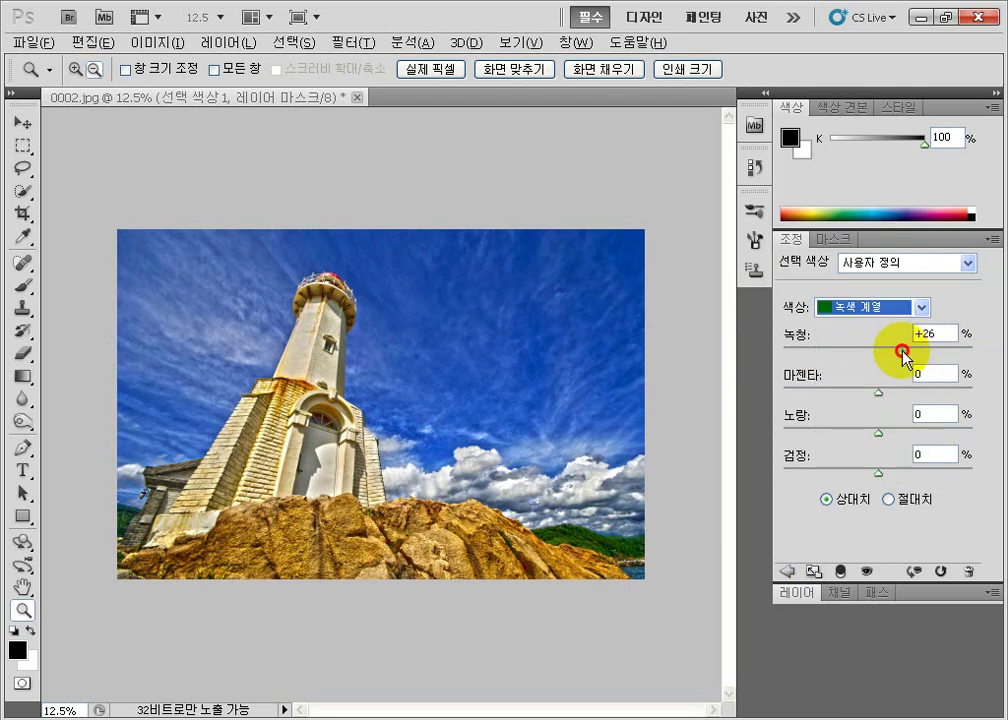
pyautogui.click(843, 392)
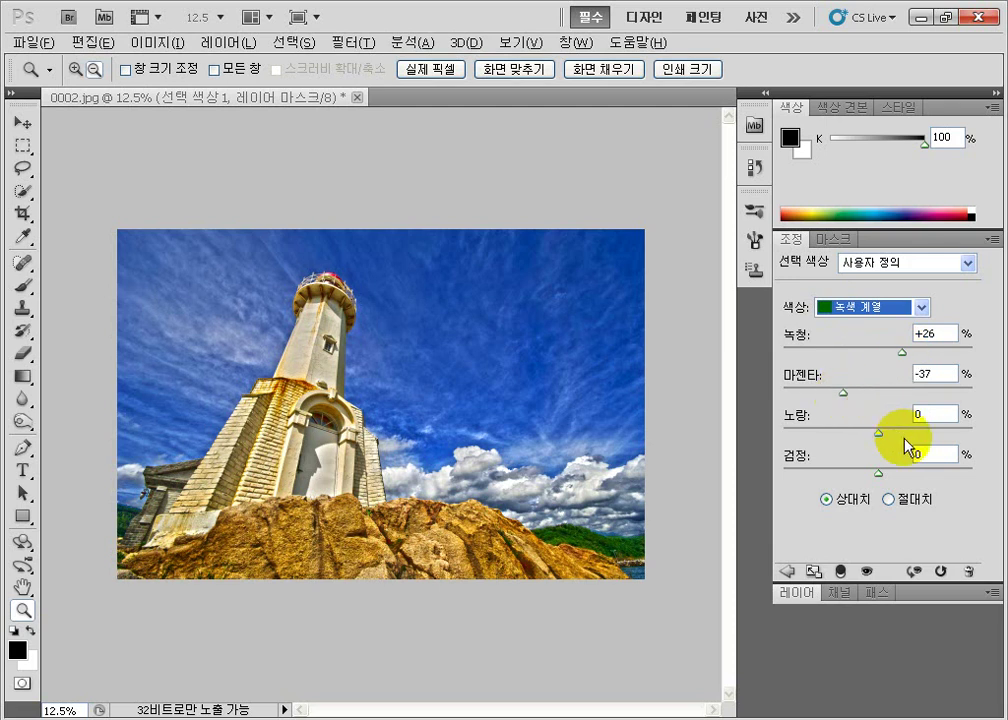
pyautogui.click(906, 433)
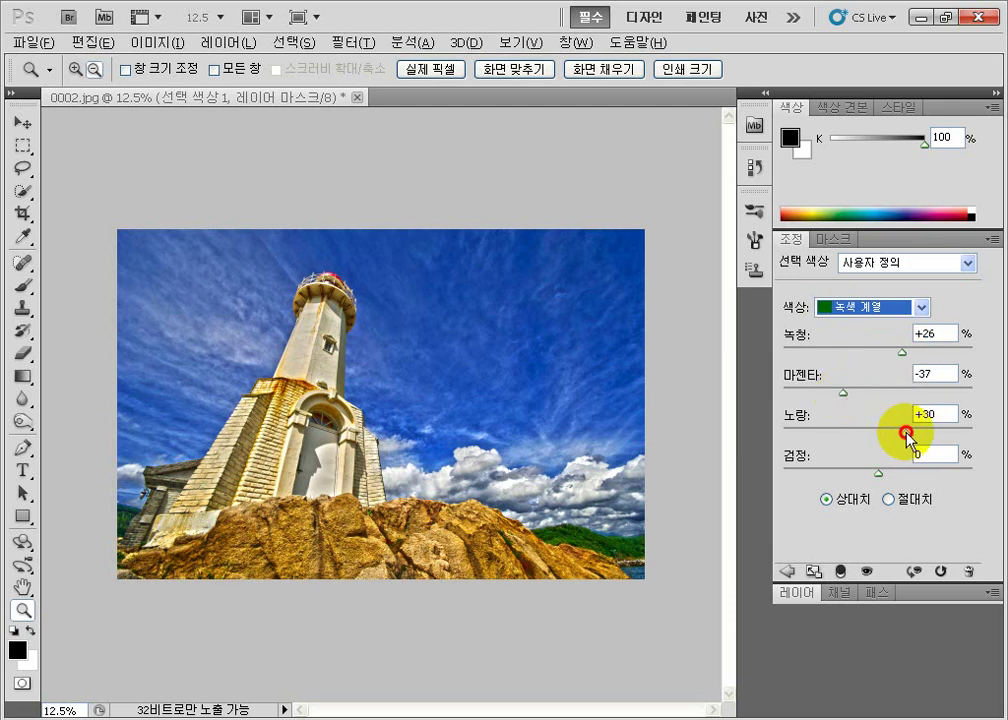
pyautogui.moveTo(906, 433); pyautogui.dragTo(895, 433)
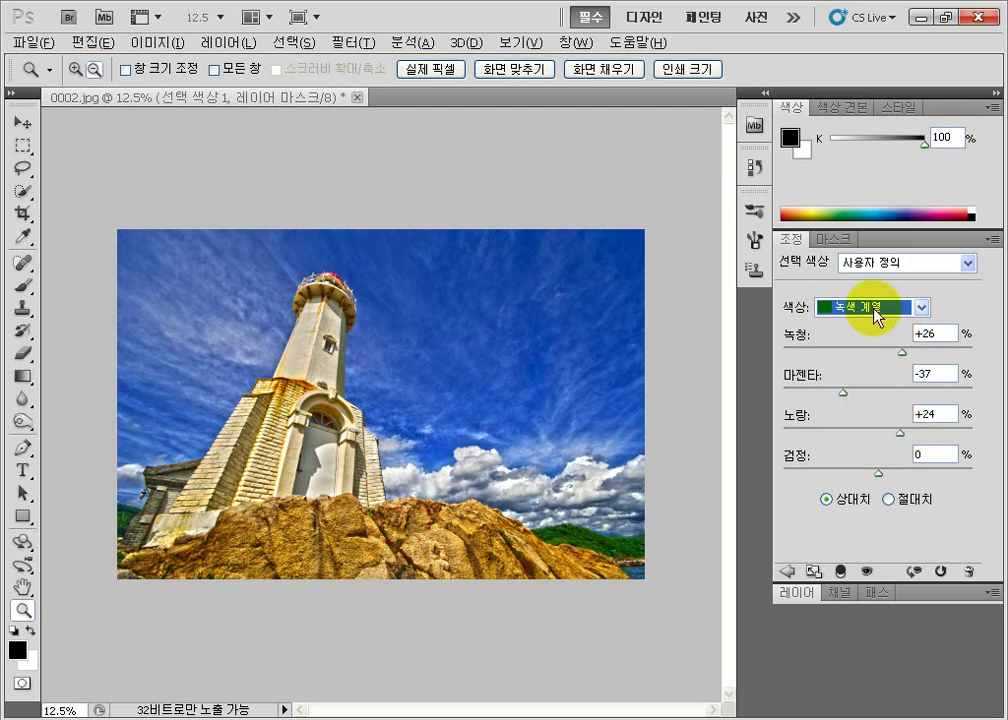
# Set the cyans in the Selective Color adjustment to cyan +93% and magenta +88%.
pyautogui.click(862, 307)
pyautogui.click(866, 367)
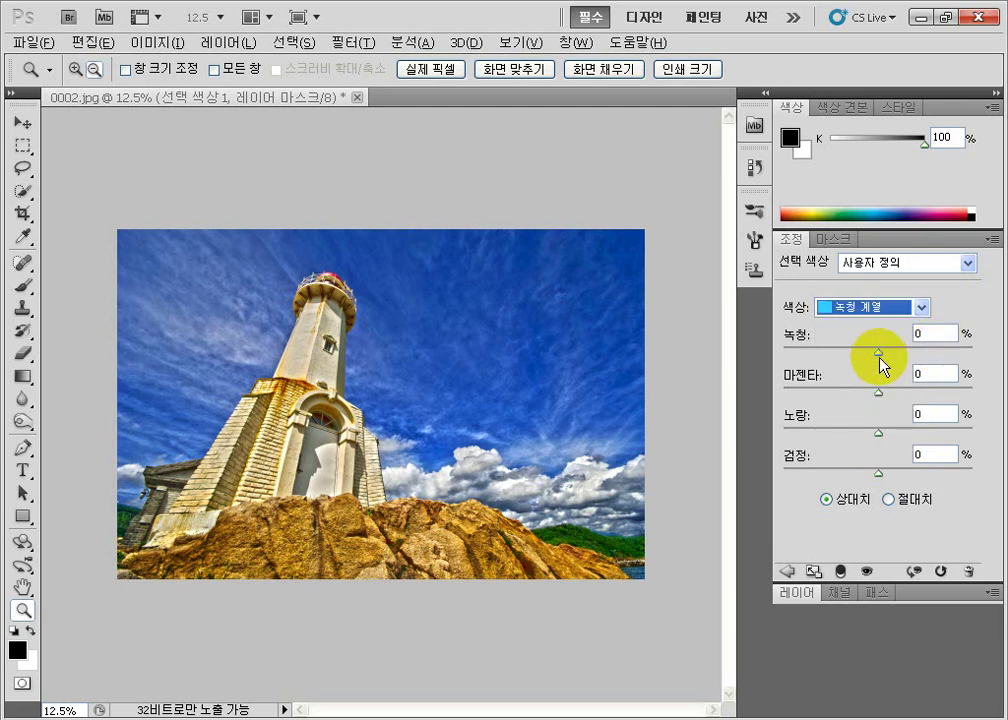
pyautogui.moveTo(879, 351); pyautogui.dragTo(963, 396)
pyautogui.click(967, 391)
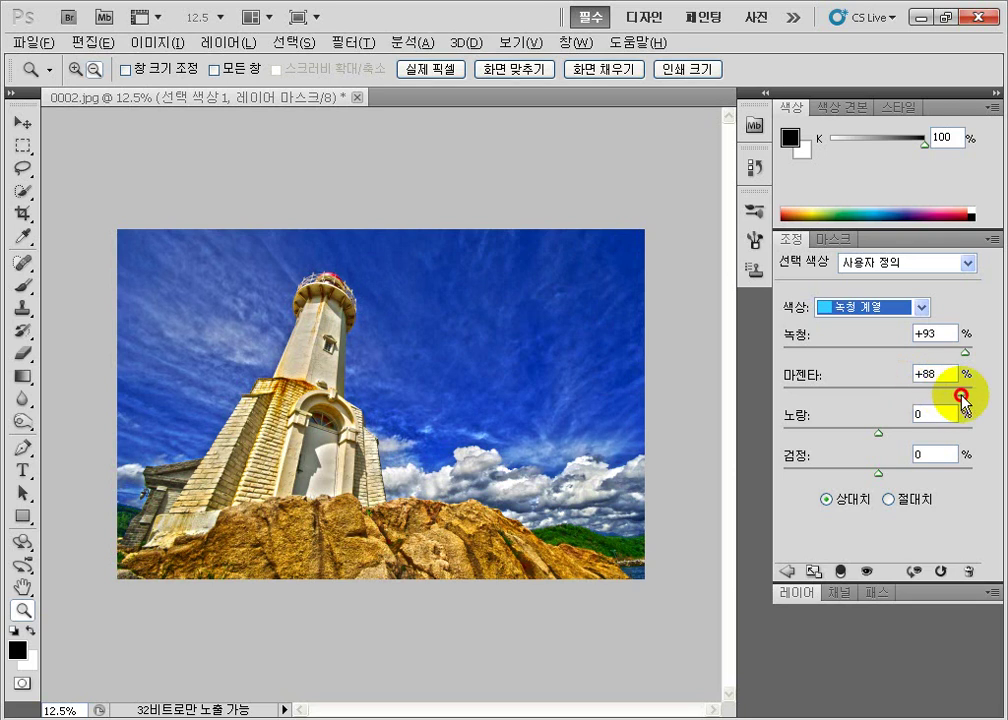
# Try strong cyan and magenta values on the blues, and settle on cyan +4% and magenta +1%.
pyautogui.click(915, 309)
pyautogui.click(866, 384)
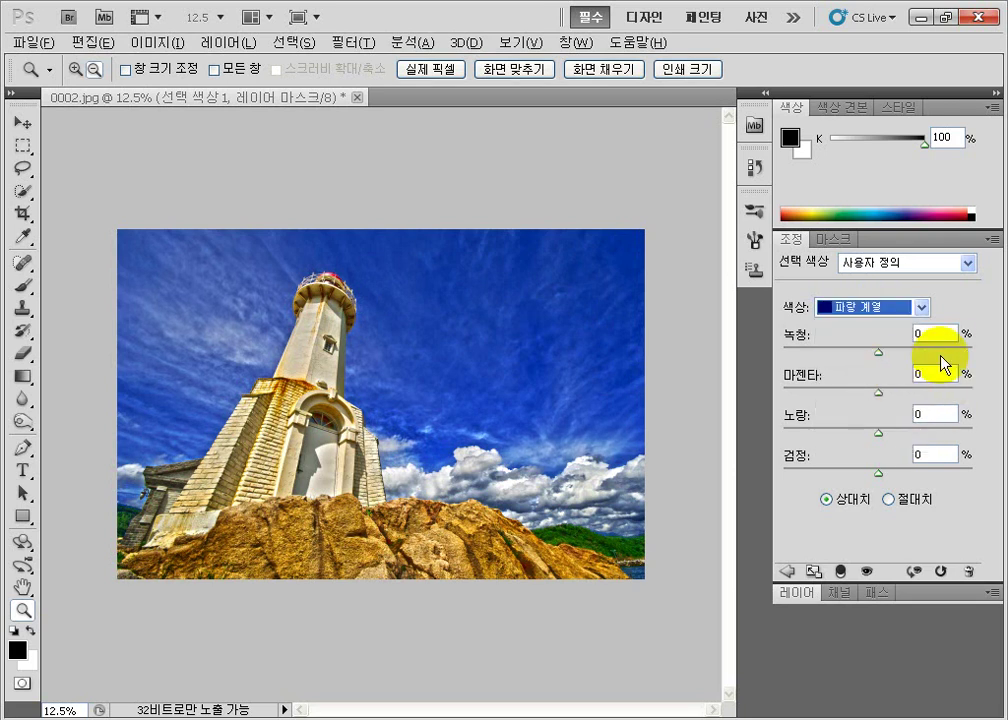
pyautogui.click(950, 352)
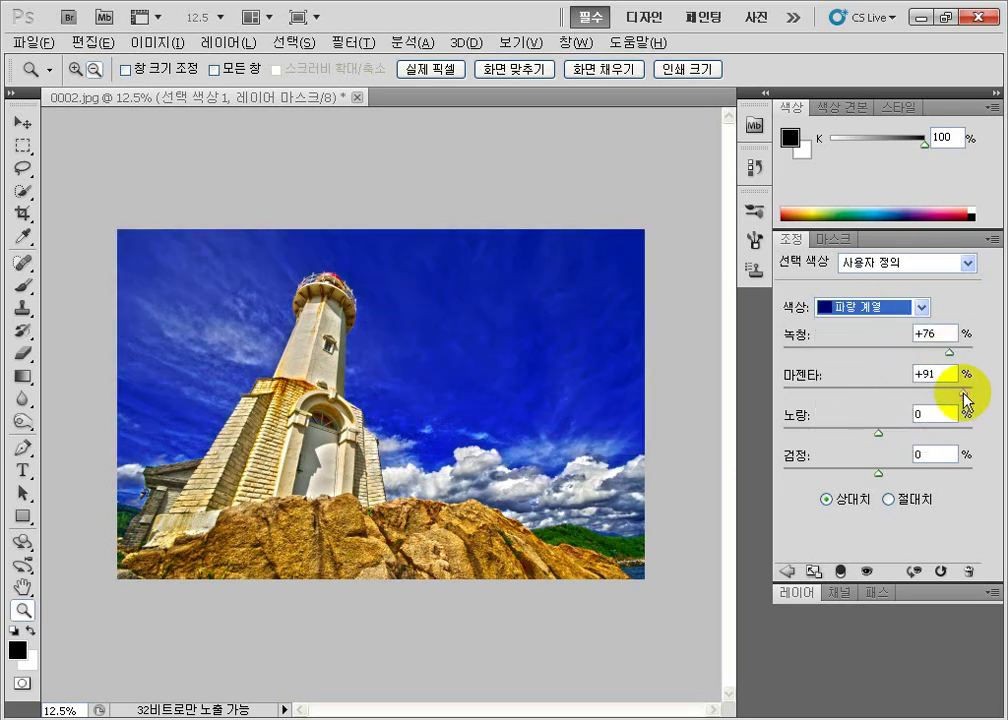
pyautogui.moveTo(966, 400); pyautogui.dragTo(880, 398)
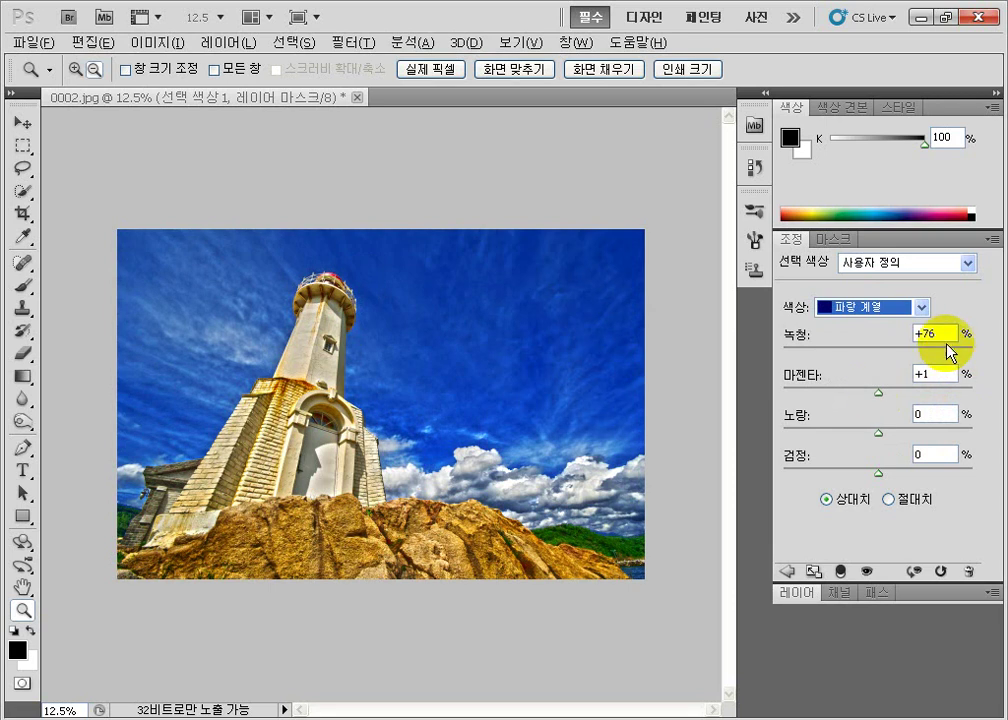
pyautogui.moveTo(948, 350); pyautogui.dragTo(881, 353)
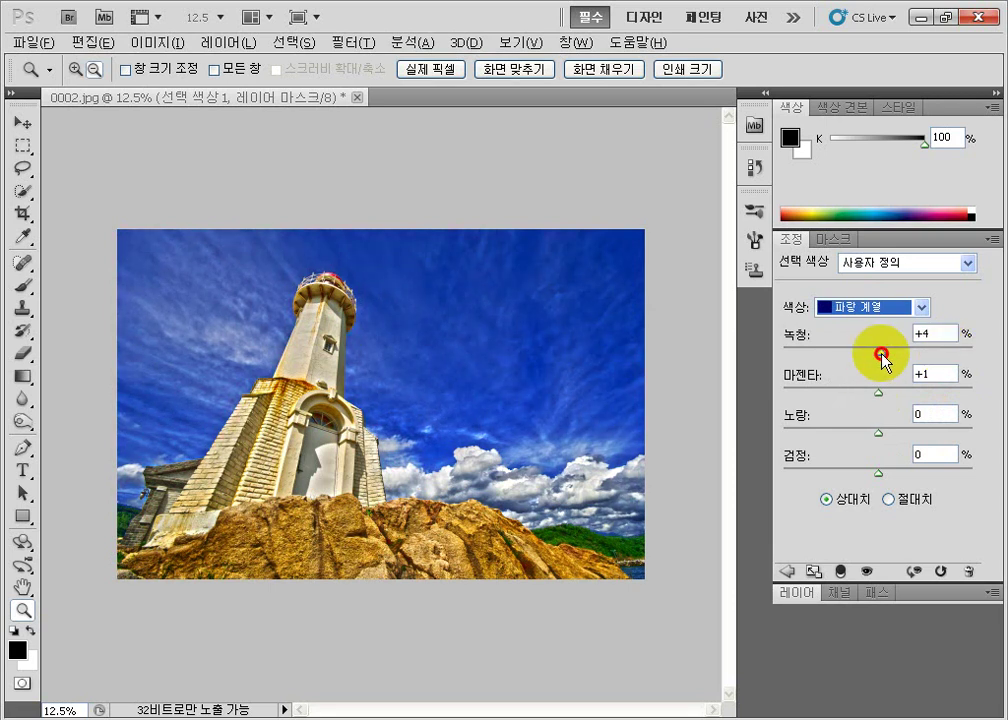
# Try black at -72% on the whites and bring it back to about zero.
pyautogui.click(884, 308)
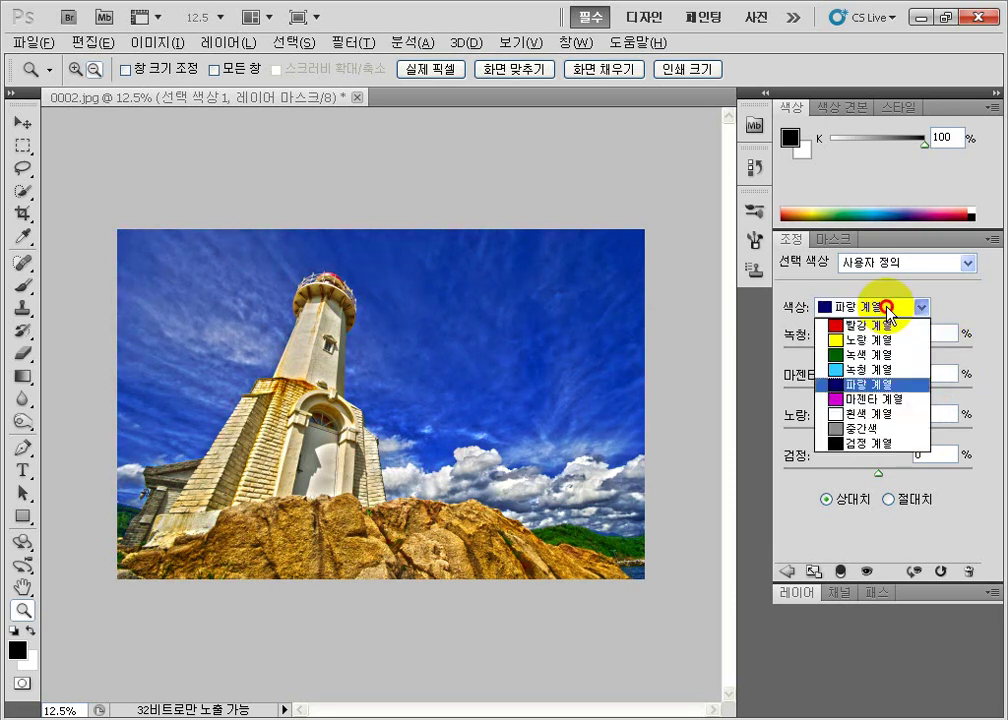
pyautogui.click(882, 413)
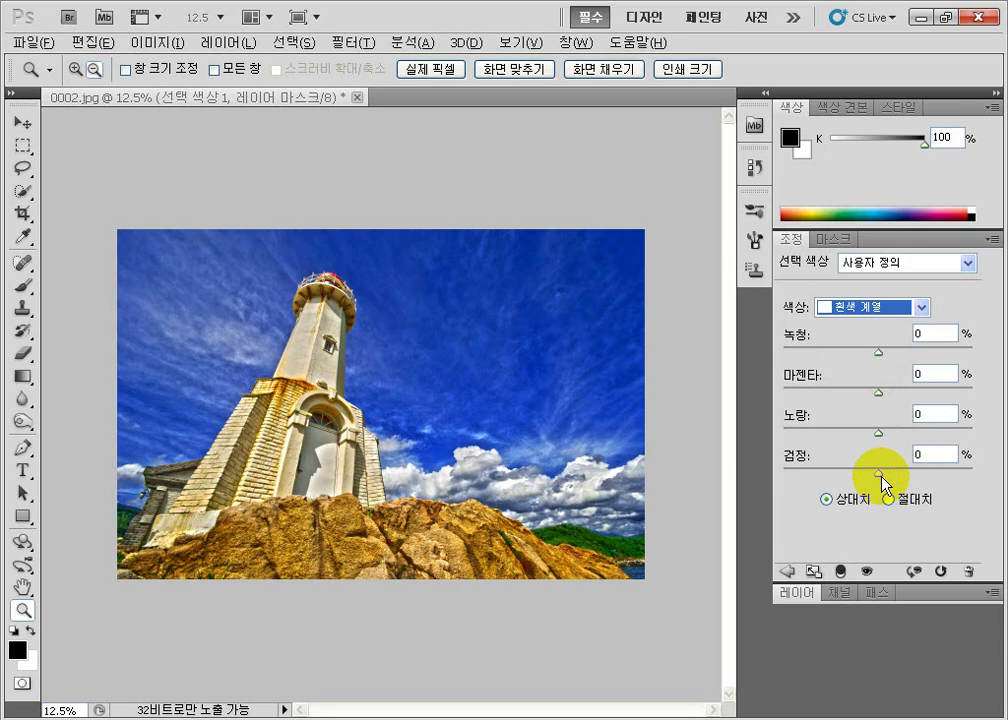
pyautogui.moveTo(882, 476); pyautogui.dragTo(811, 482)
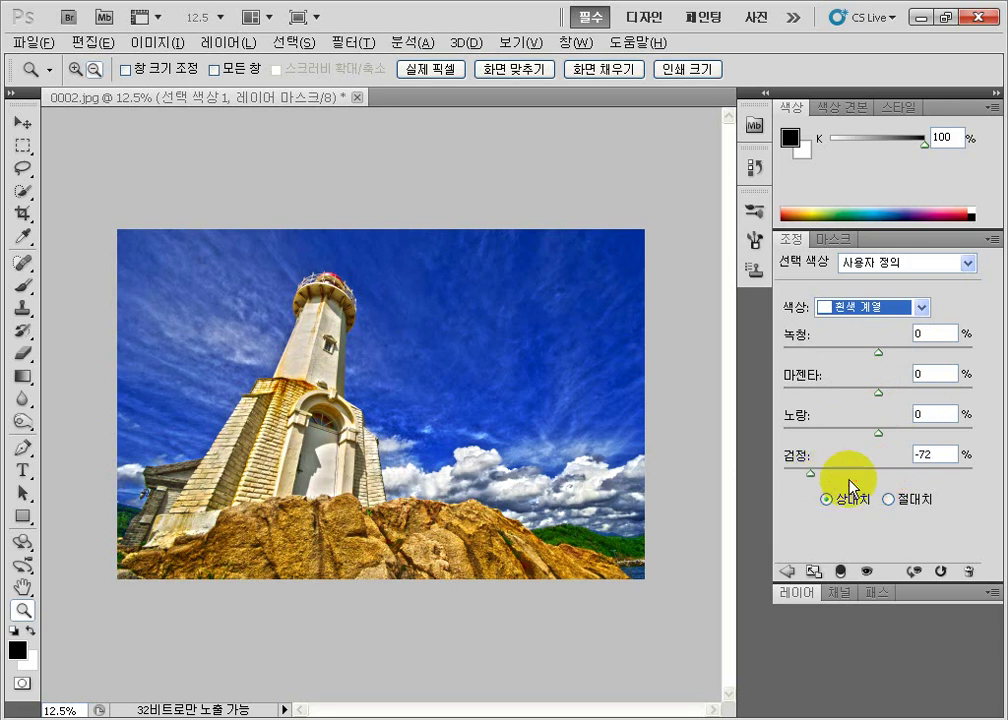
pyautogui.moveTo(812, 476); pyautogui.dragTo(883, 476)
# Set the neutrals in the Selective Color adjustment to black +4%.
pyautogui.click(858, 310)
pyautogui.click(855, 430)
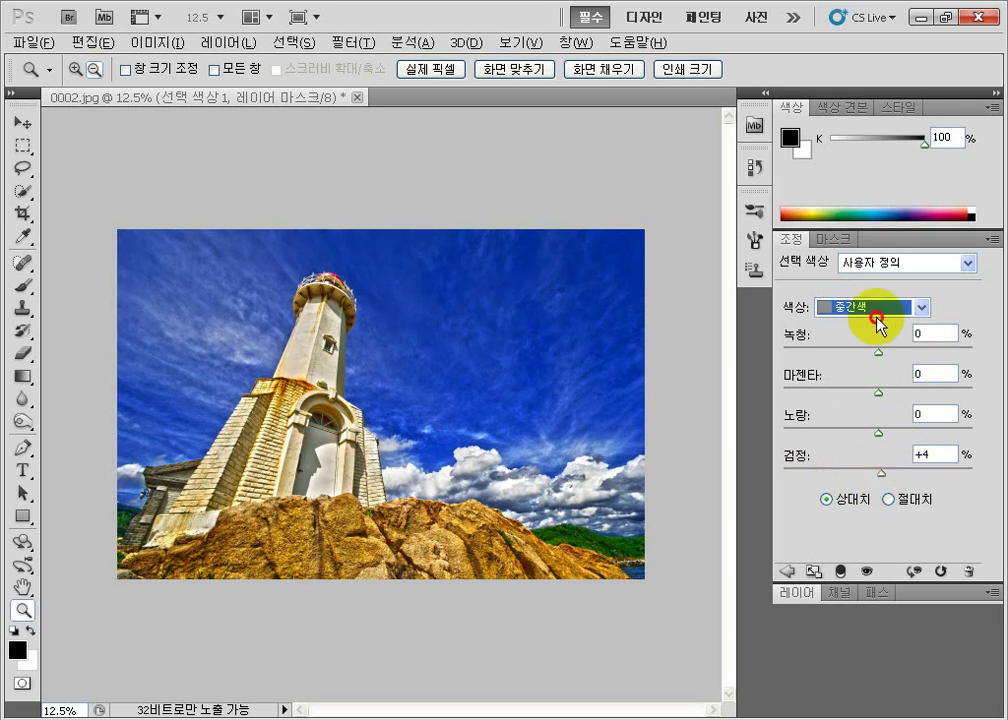
# Show the layer list and merge all visible layers, including the three adjustment layers, into one.
pyautogui.click(920, 592)
pyautogui.click(992, 263)
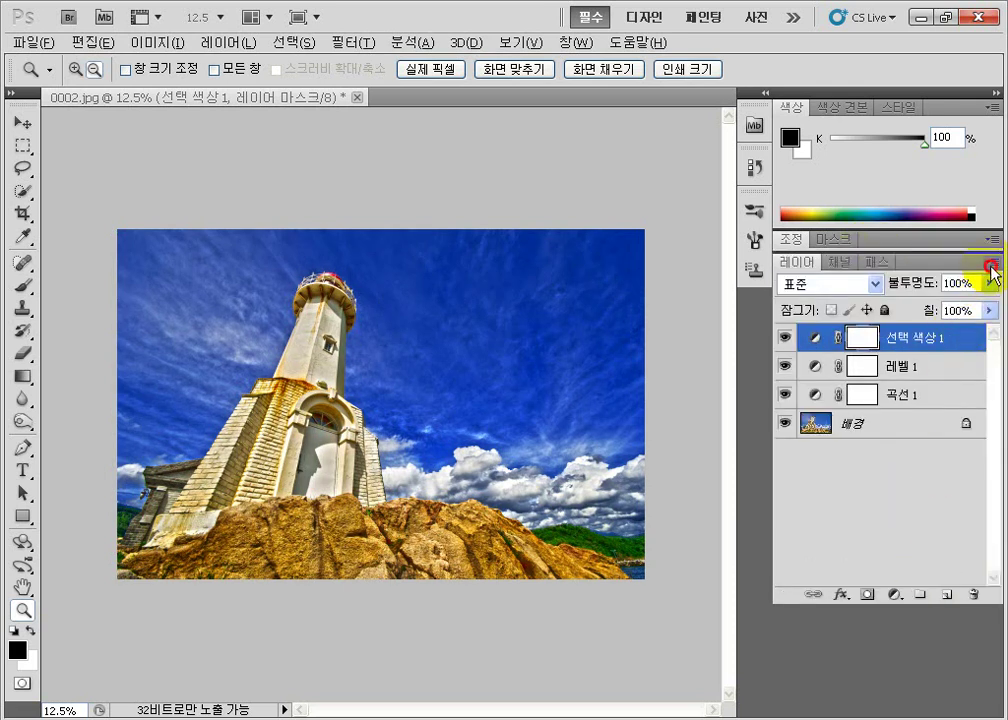
pyautogui.click(876, 582)
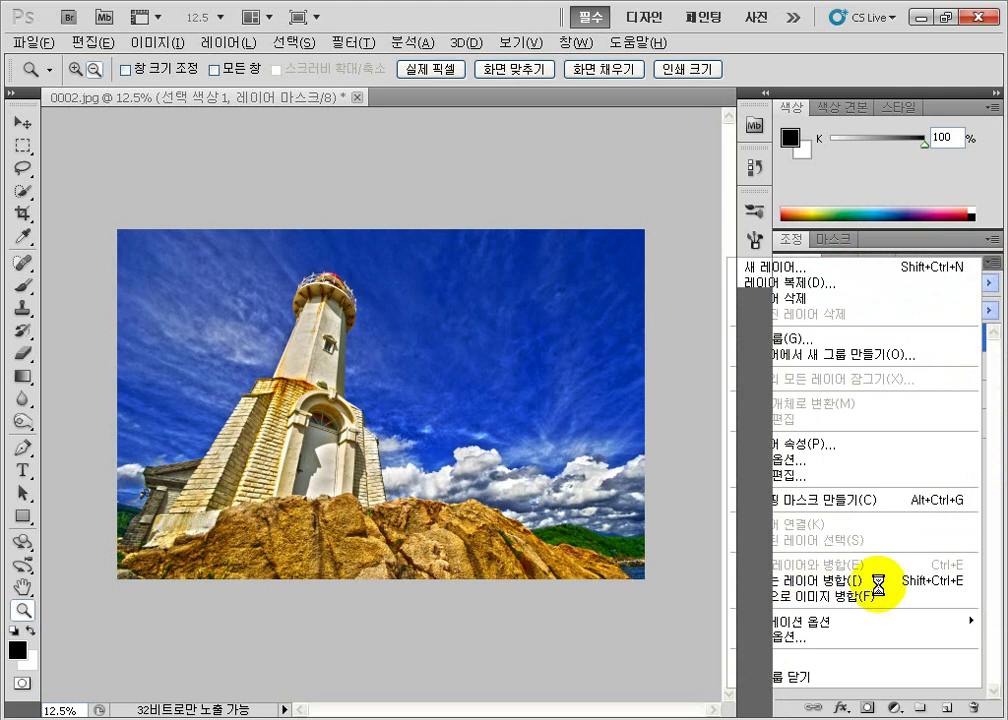